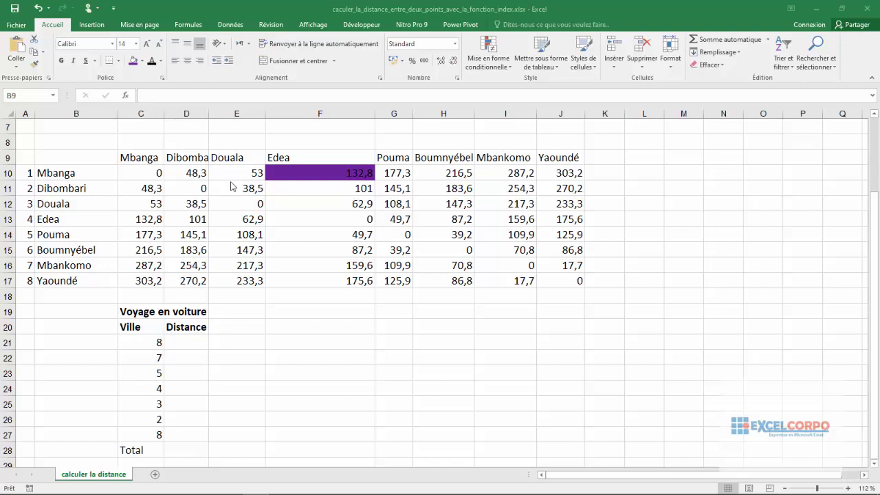
Select the distance matrix C10:J17 and point out values such as Edea–Dibombari 101 and Mbanga–Edea 132,8
click(140, 173)
drag(141, 172, 577, 278)
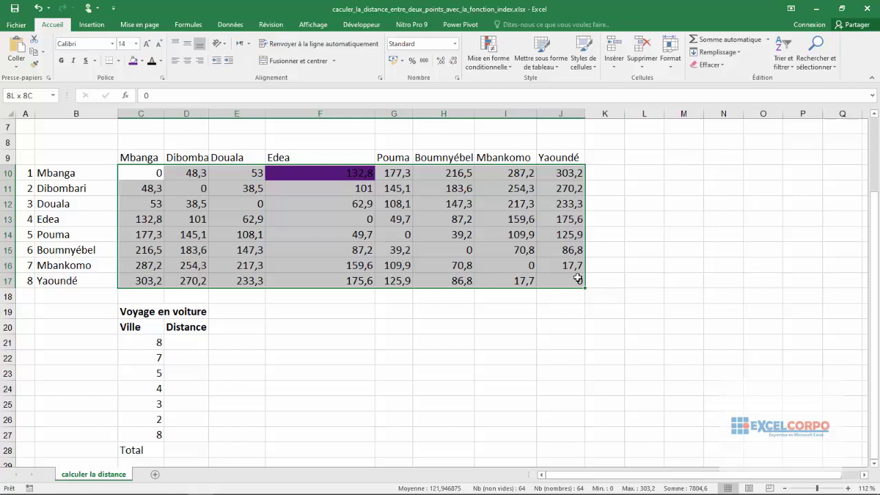
drag(577, 279, 577, 278)
click(200, 219)
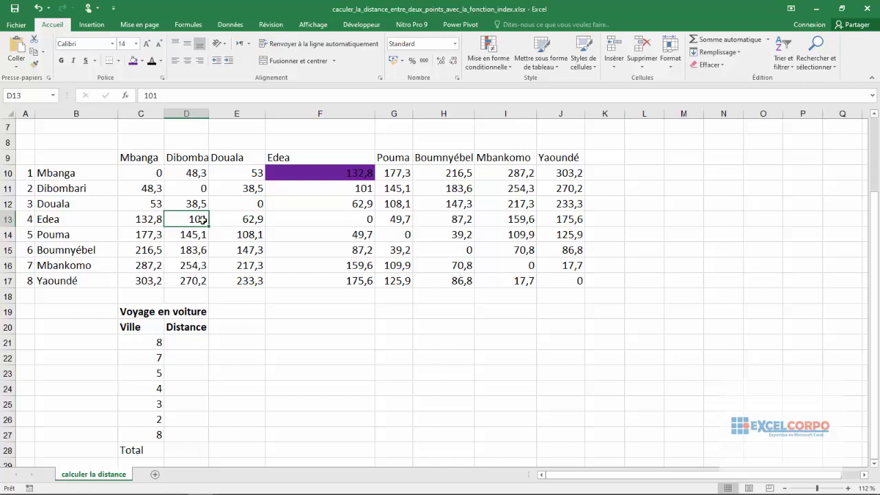
click(54, 176)
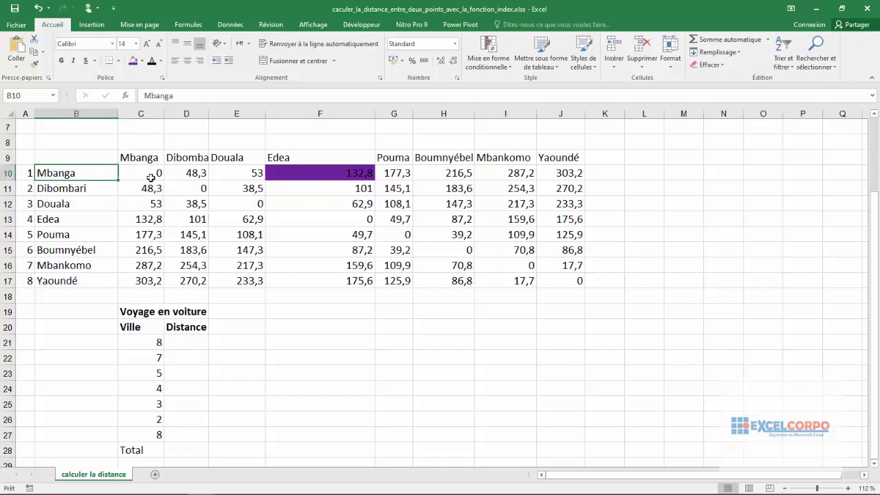
click(323, 178)
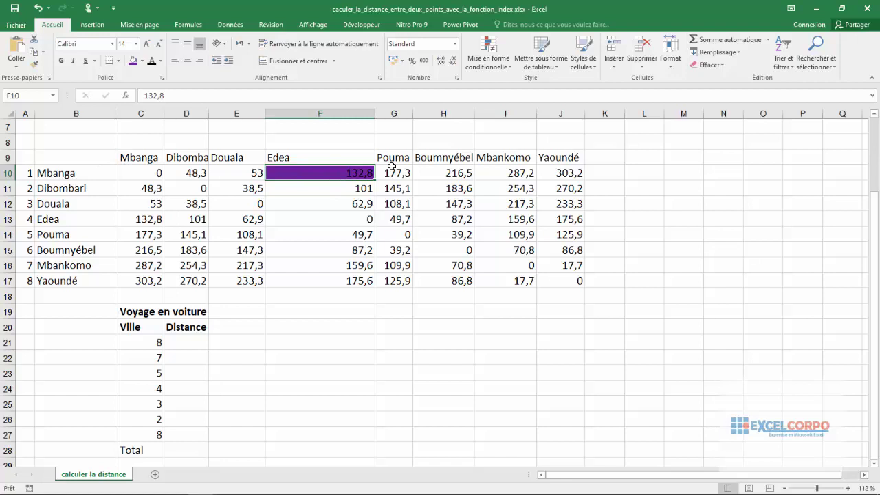
click(151, 173)
drag(151, 173, 555, 274)
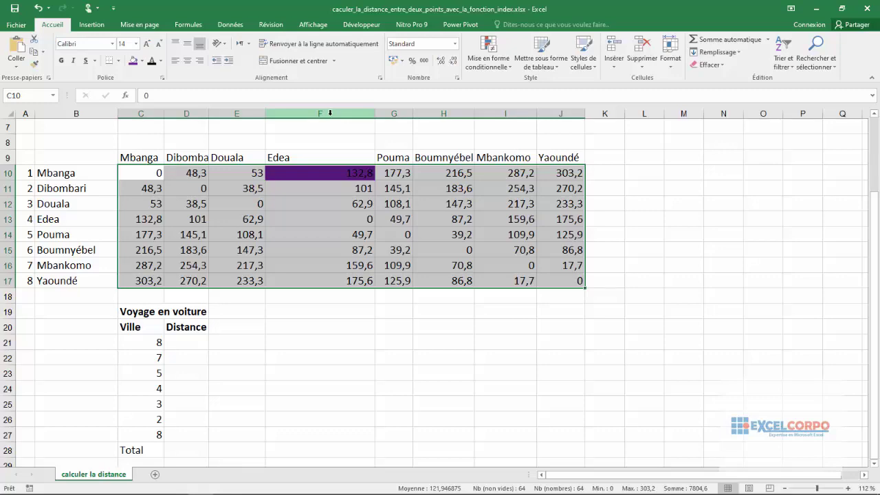
Autofit column B so the longest leg label, Yaoundé- Boumnyébel, shows in full
drag(873, 261, 874, 199)
drag(141, 173, 148, 205)
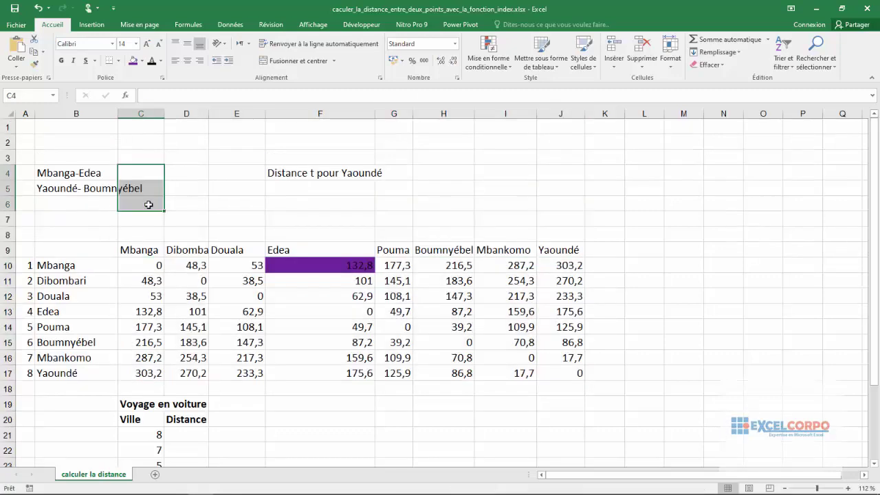
click(168, 183)
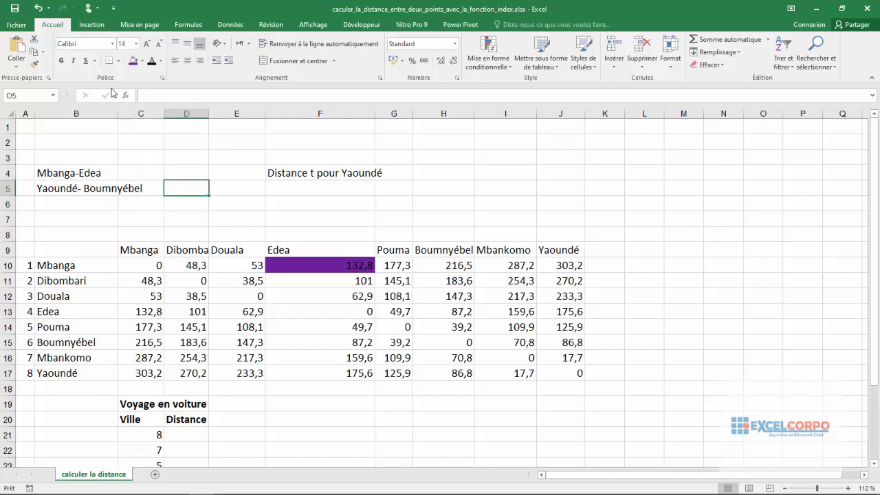
double_click(118, 114)
click(59, 174)
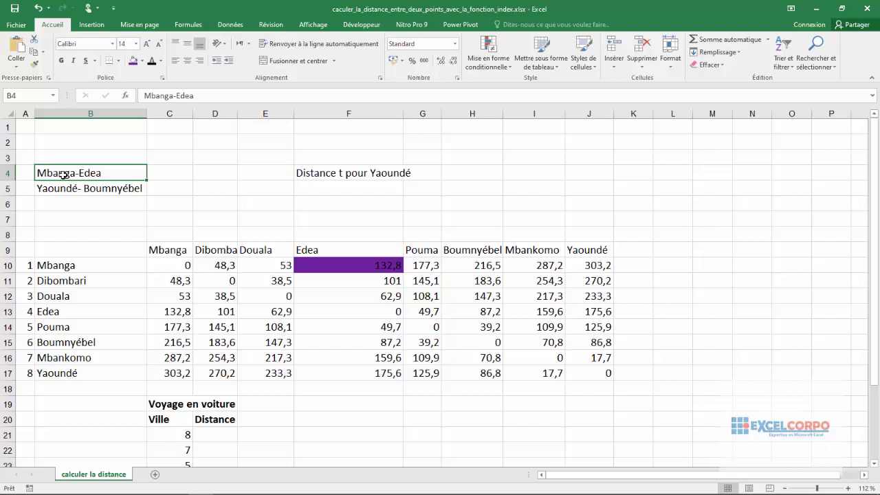
click(60, 188)
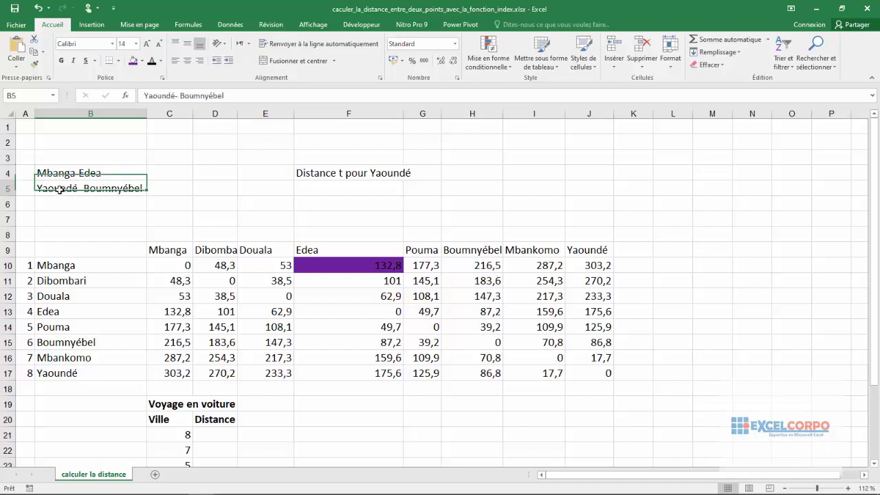
Name the range C10:J17 'distance' in the Name Box
click(177, 264)
drag(177, 264, 585, 368)
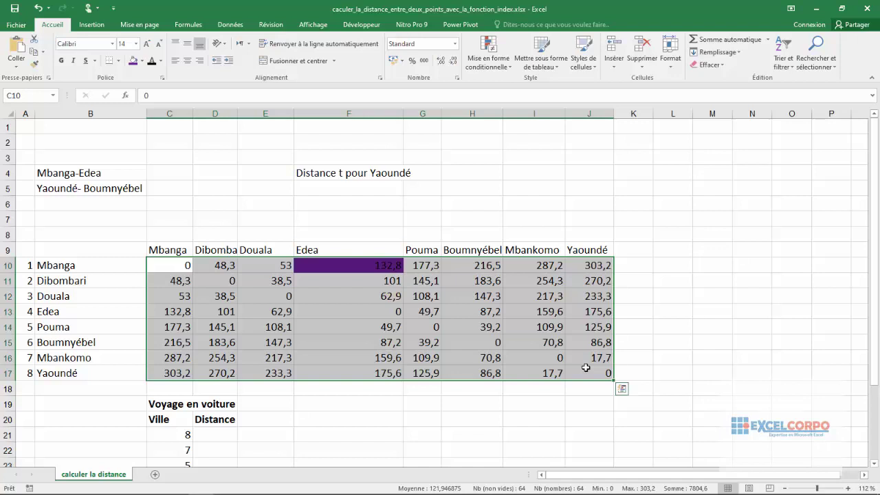
click(23, 95)
text(distance)
key(Return)
Enter =INDEX(distance;1;4) in C4 to return the Mbanga–Edea distance 132,8
click(165, 173)
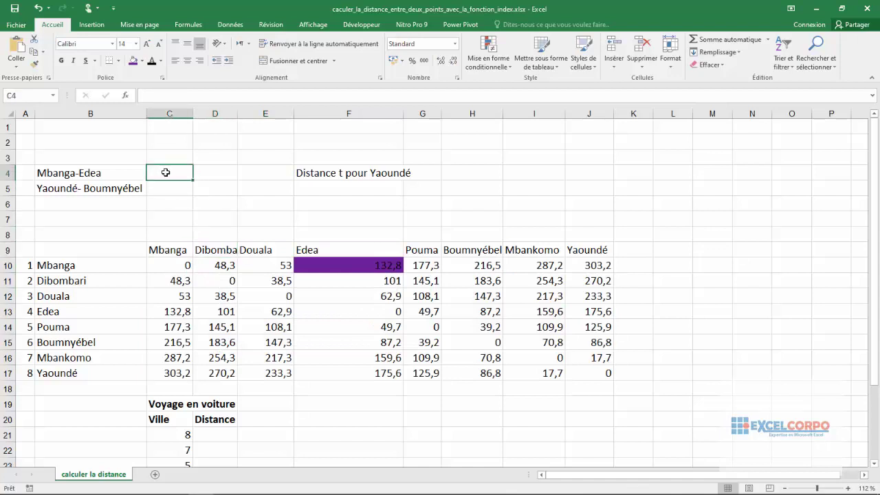
text(=)
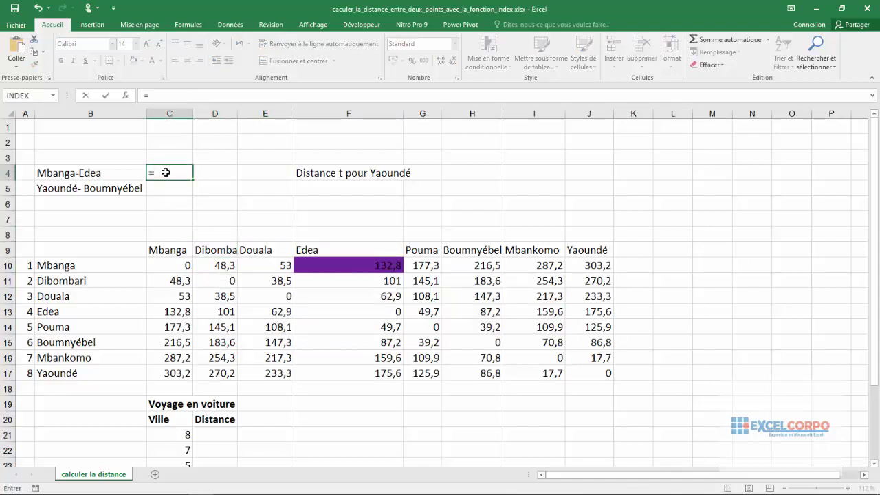
text(inde)
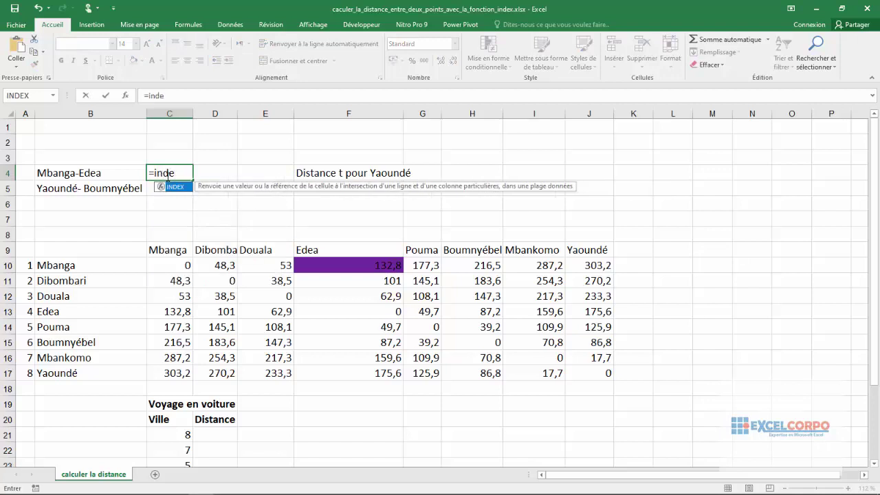
double_click(175, 185)
text(d)
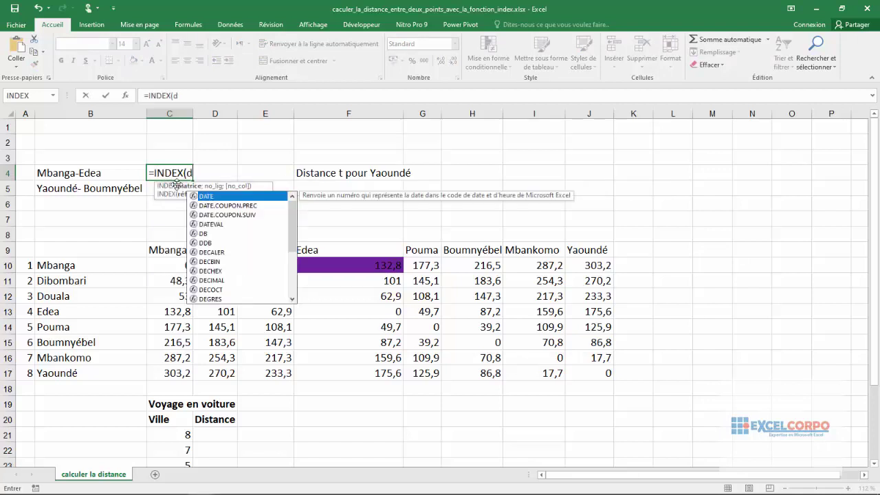
text(i)
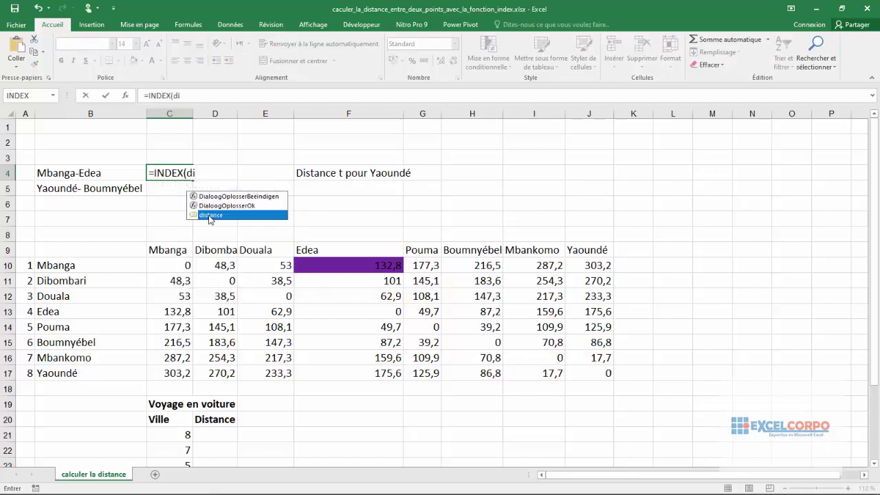
double_click(210, 216)
text(;)
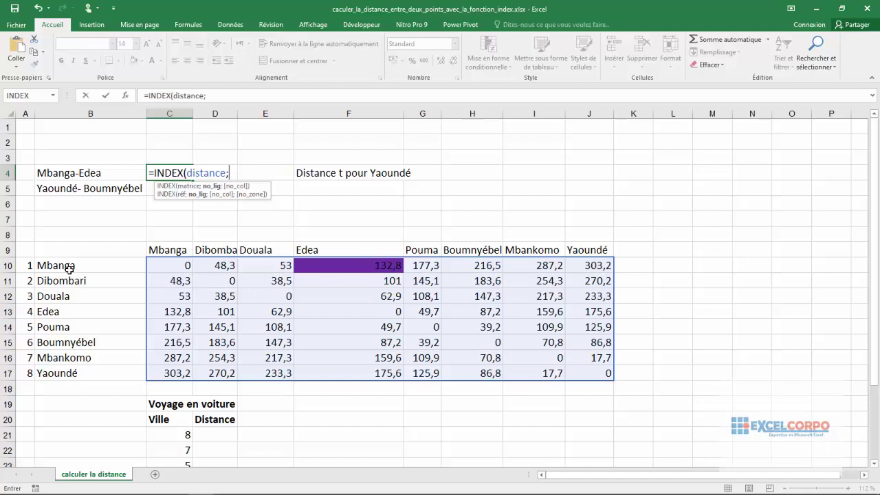
text(1;)
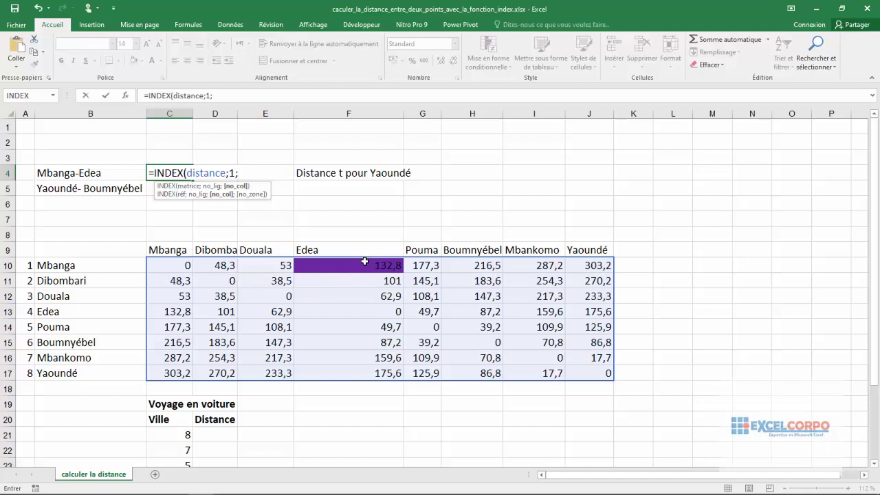
text(4)
key(Return)
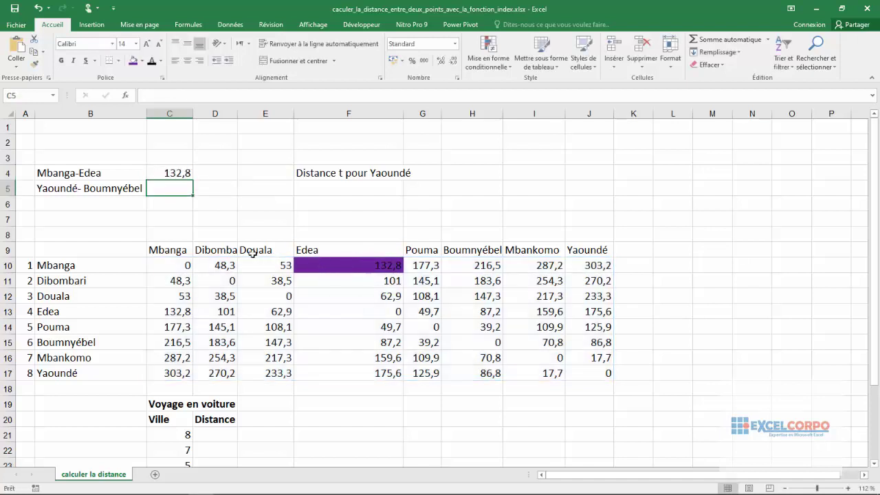
click(172, 172)
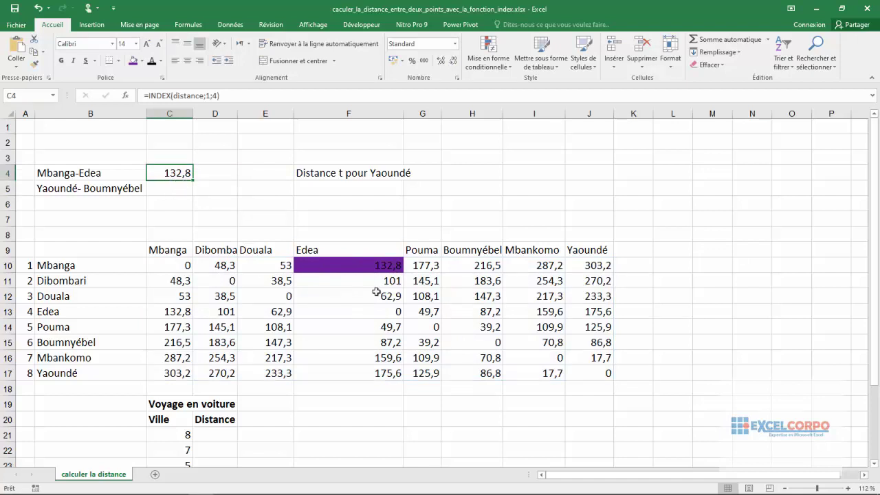
click(386, 265)
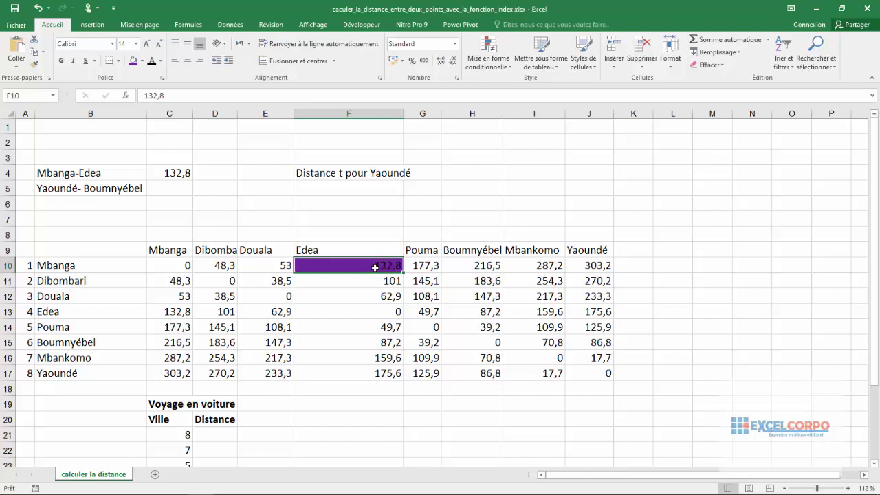
click(159, 189)
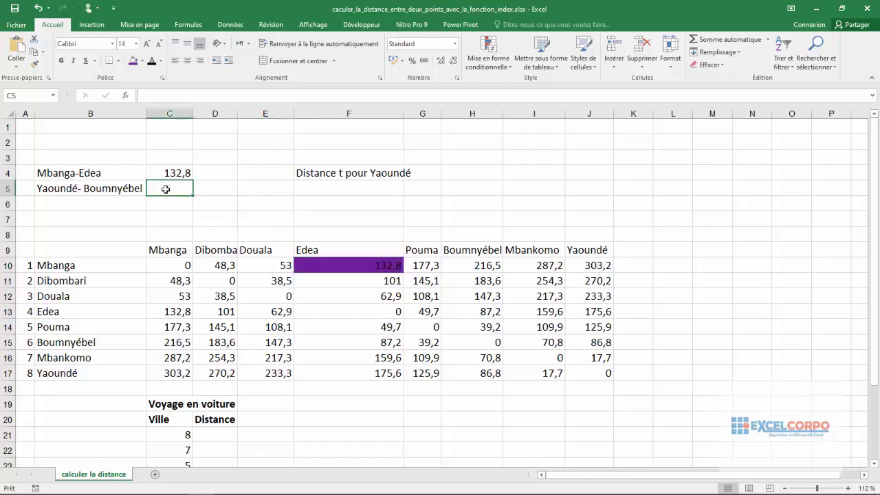
Enter =INDEX(distance;8;6) in C5, returning 86,8 for Yaoundé–Boumnyébel
text(=ind)
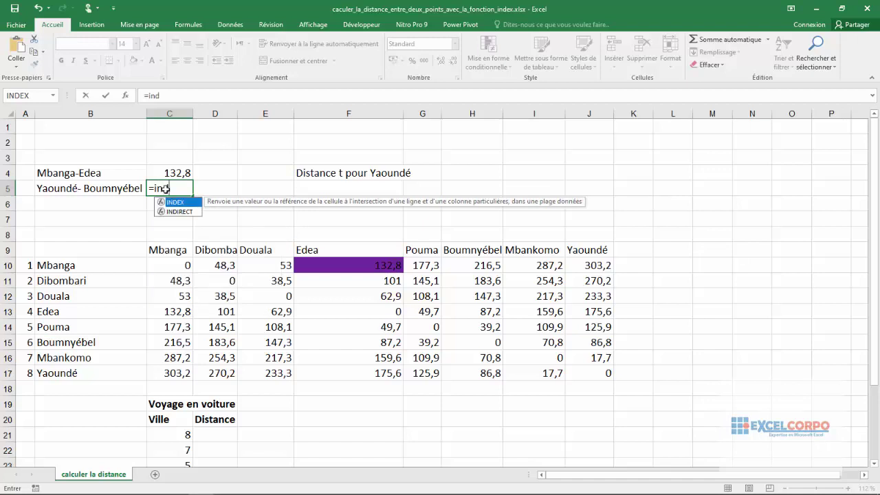
double_click(179, 203)
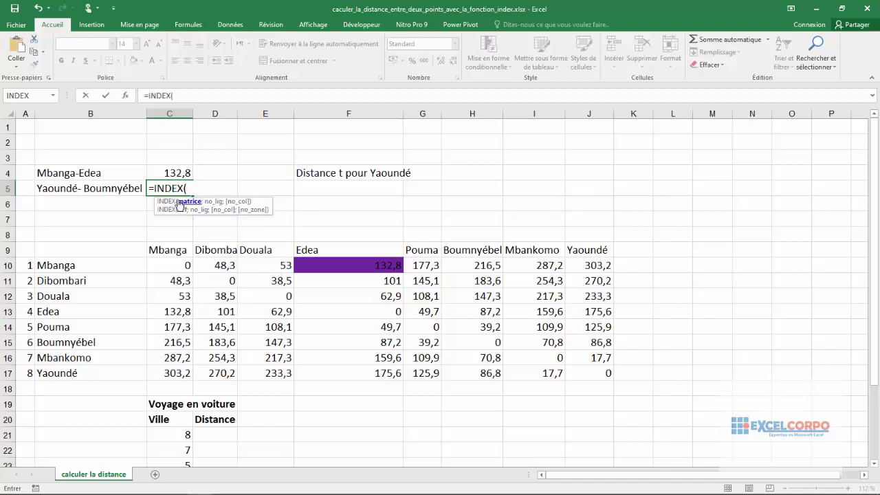
text(dis)
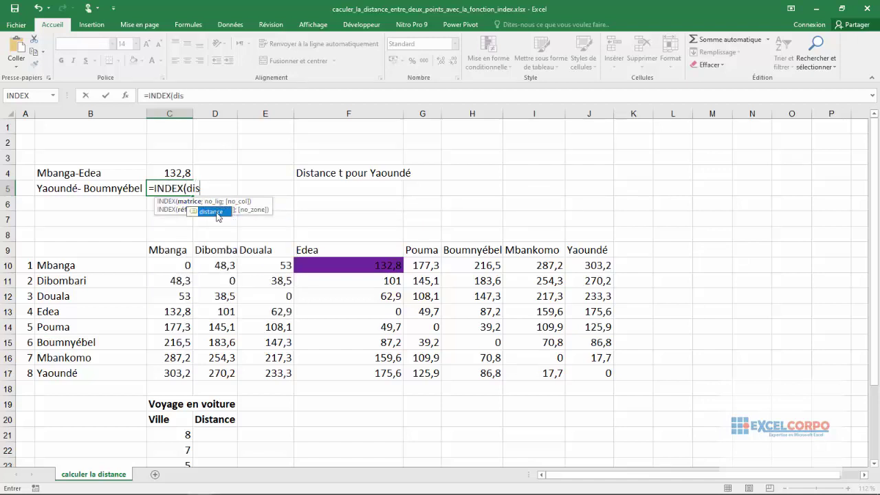
double_click(211, 211)
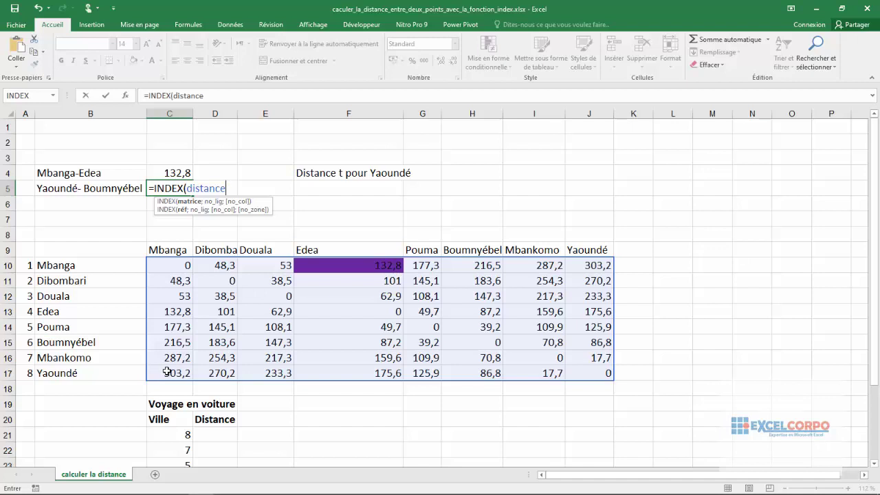
text(;)
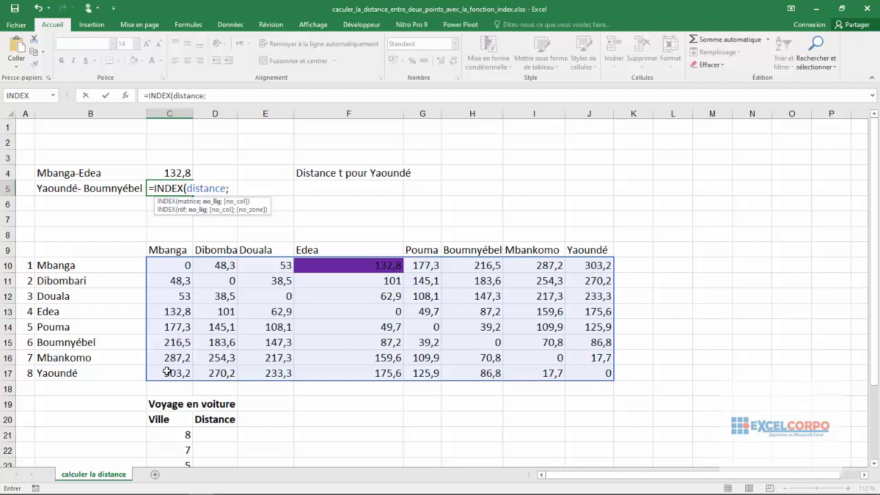
text(8;)
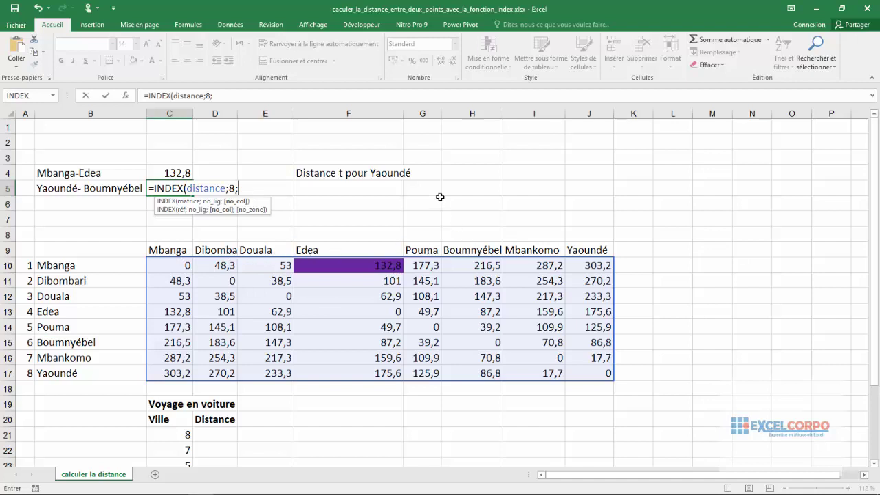
text(6)
key(Return)
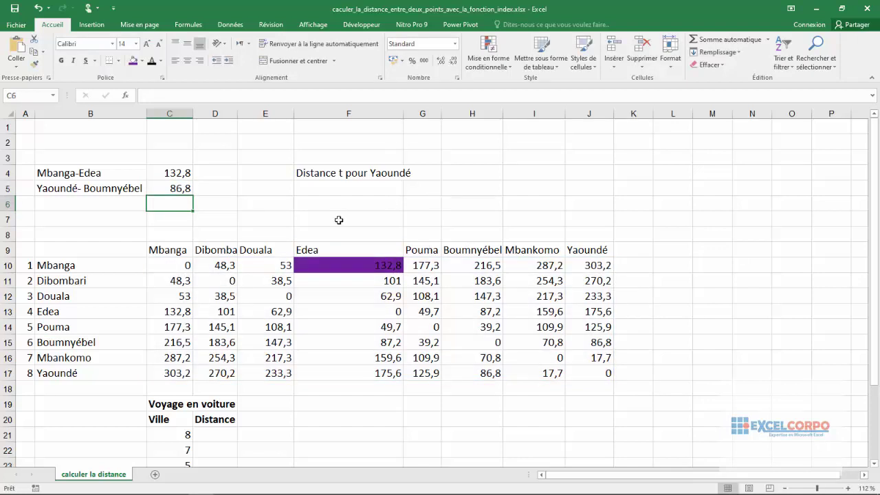
Cross-check C5's 86,8 against H17 at the Yaoundé row and Boumnyébel column, then reopen C5's formula
click(184, 188)
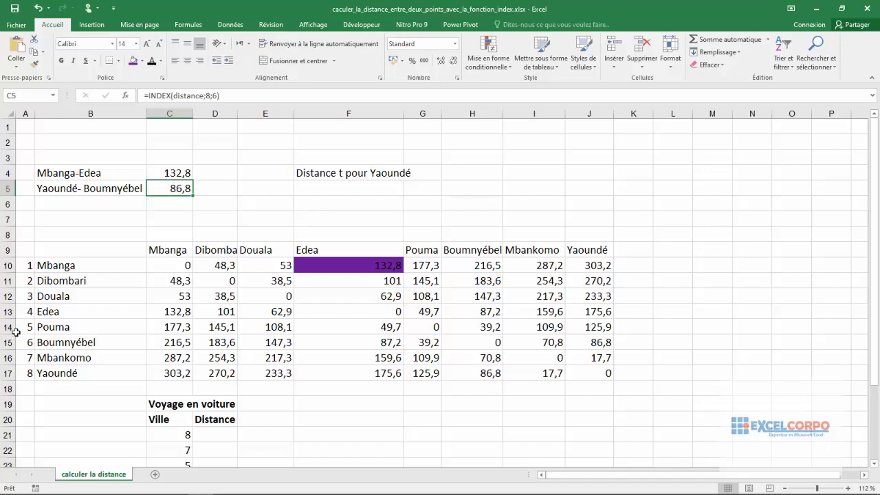
click(5, 373)
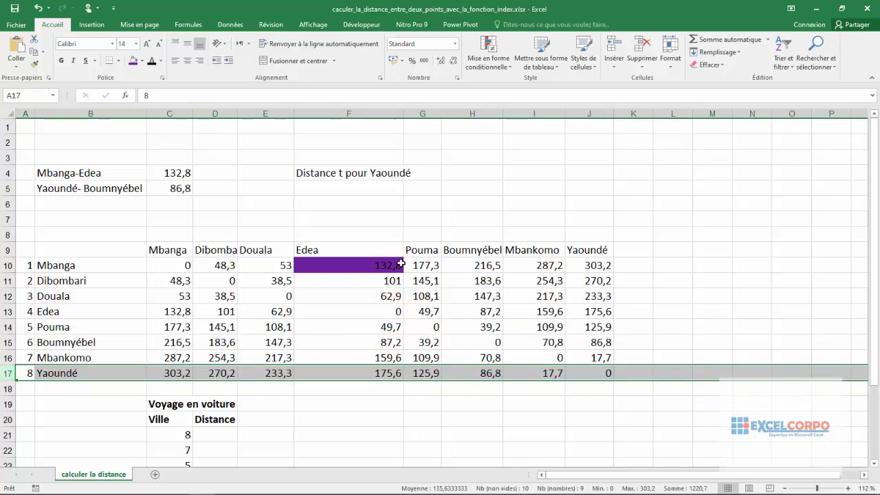
ctrl+click(486, 120)
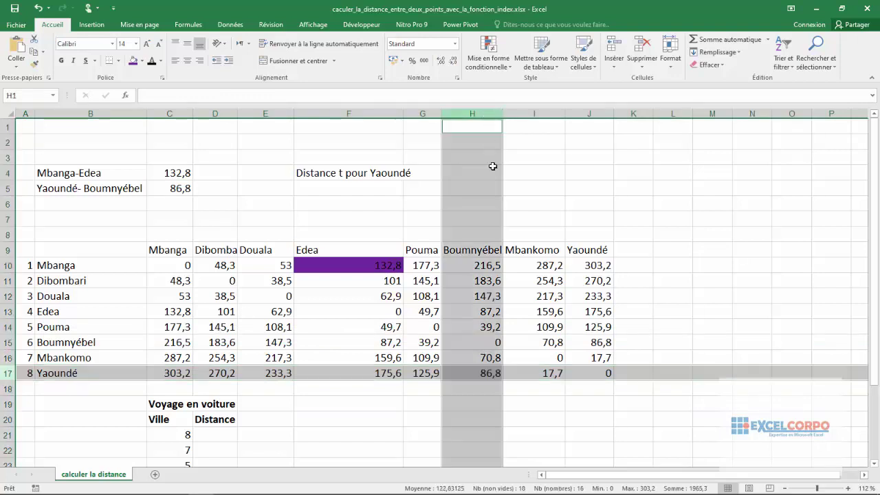
click(497, 374)
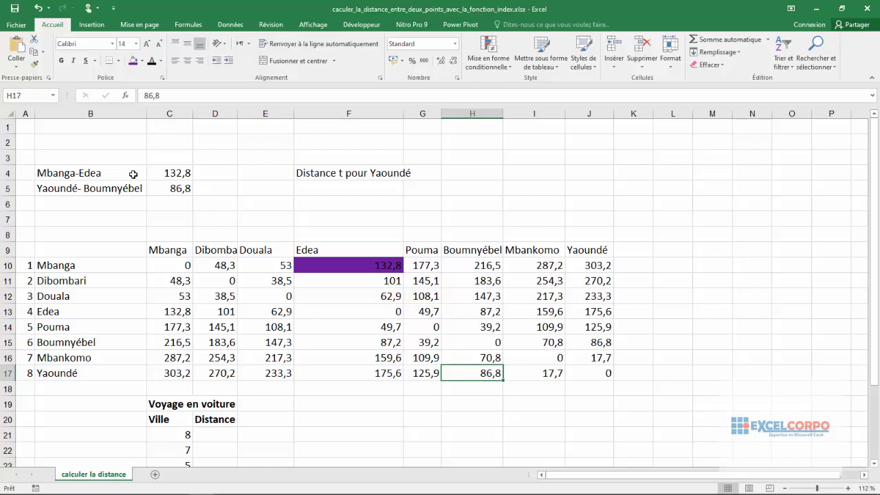
click(170, 189)
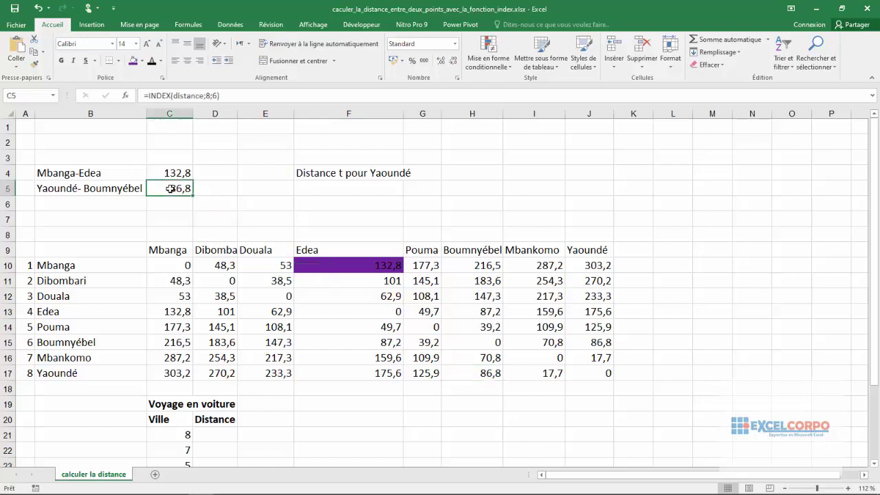
click(210, 96)
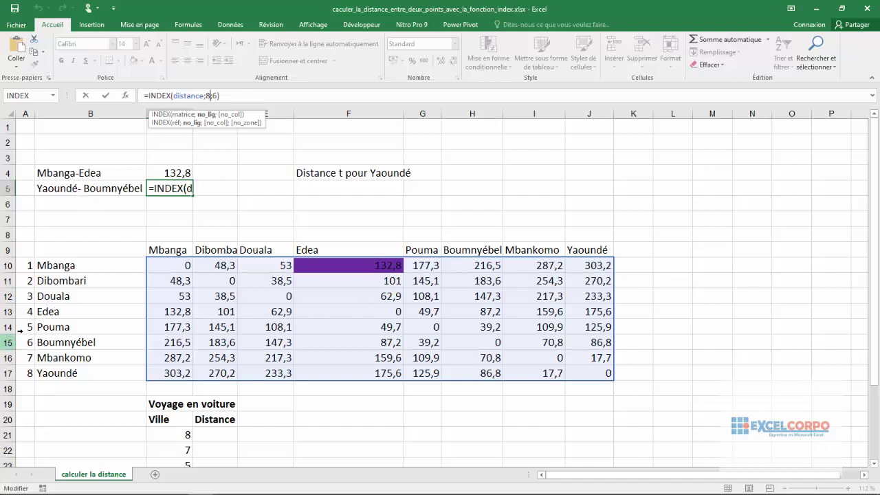
Change C5's formula to =INDEX(distance;6;8), which still returns 86,8
click(211, 96)
key(BackSpace)
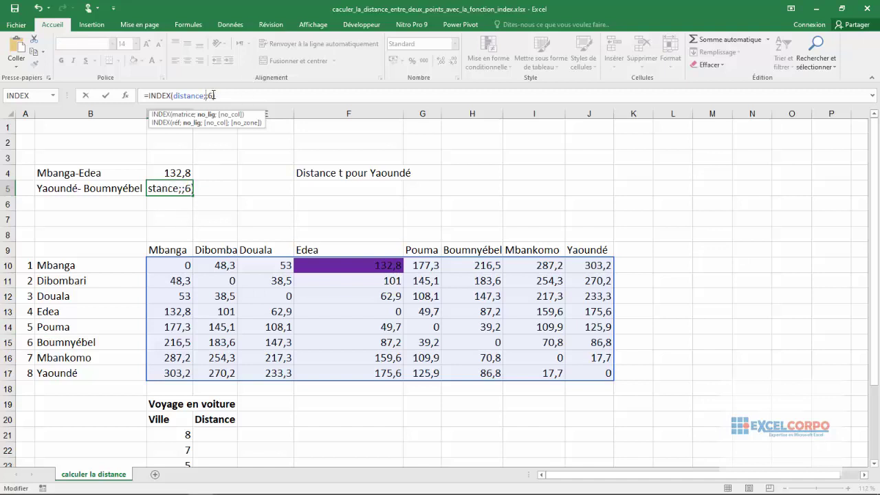
text(6)
click(215, 95)
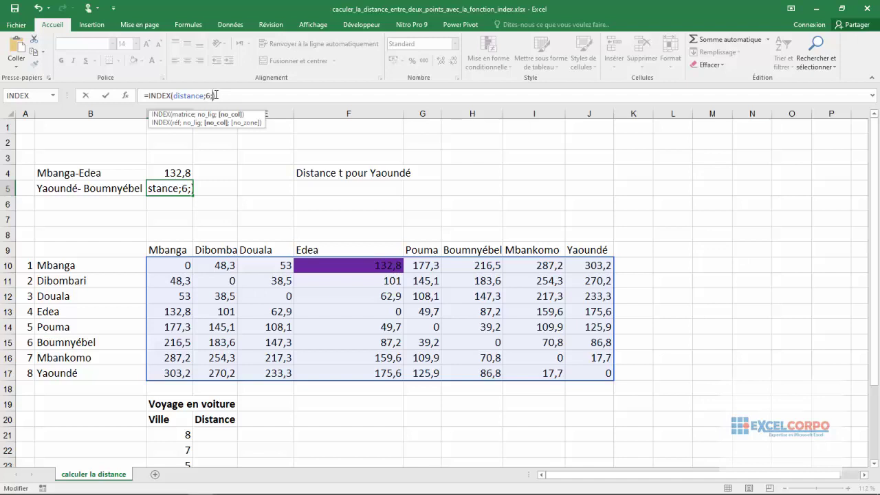
text(8)
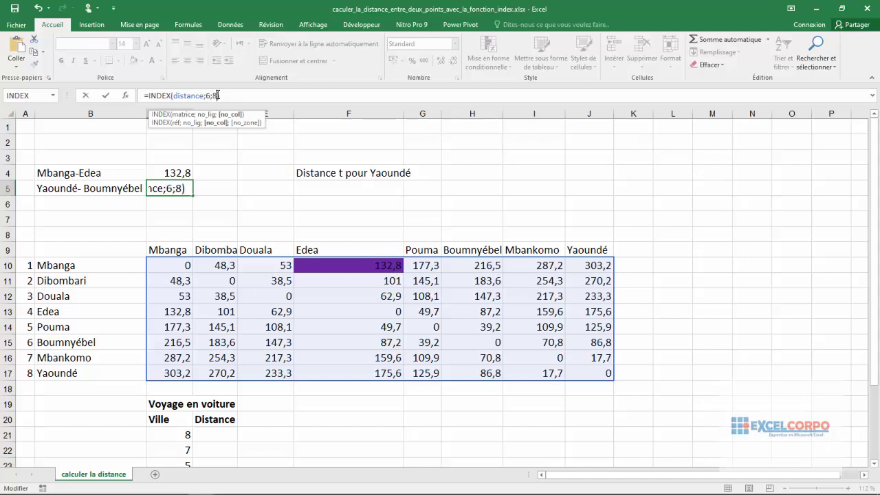
key(Return)
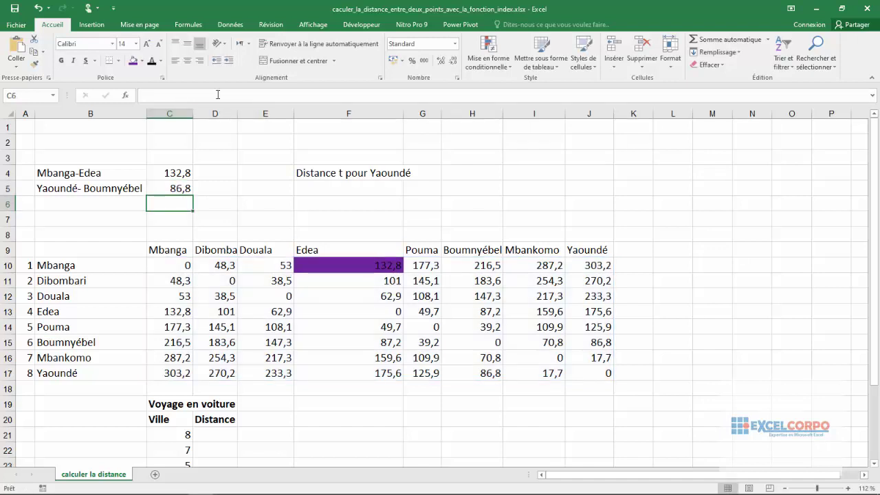
click(173, 190)
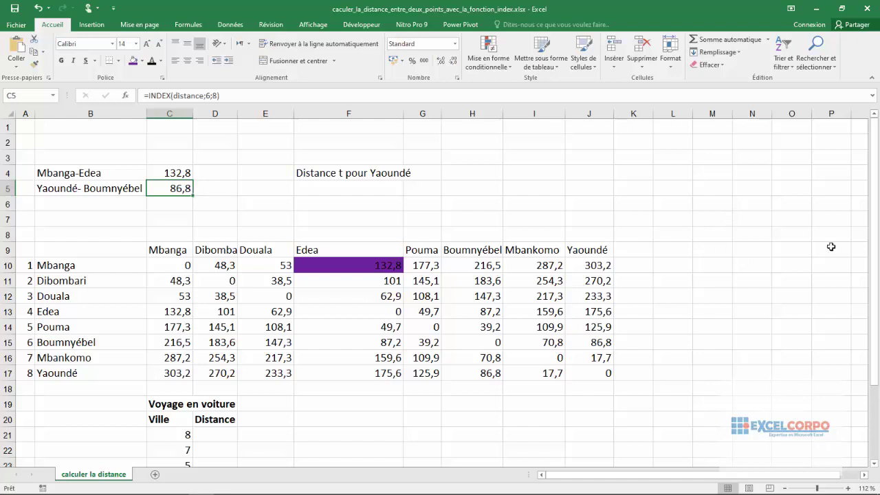
drag(878, 250, 878, 296)
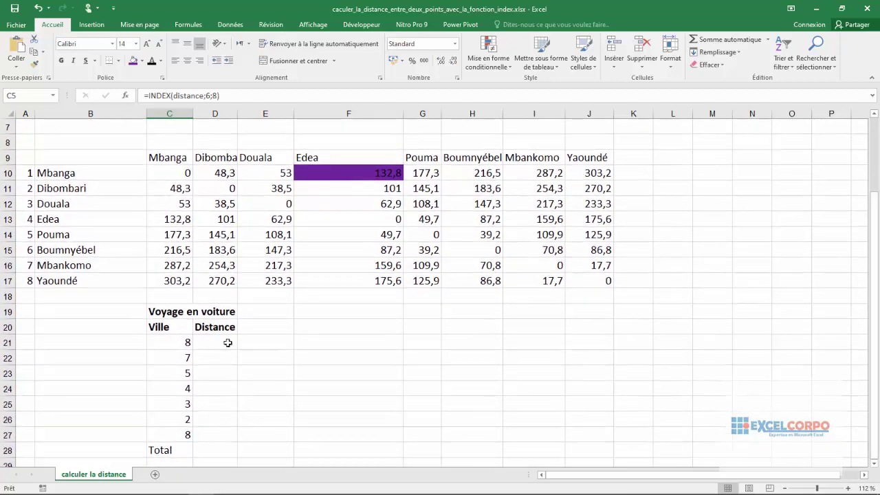
click(182, 344)
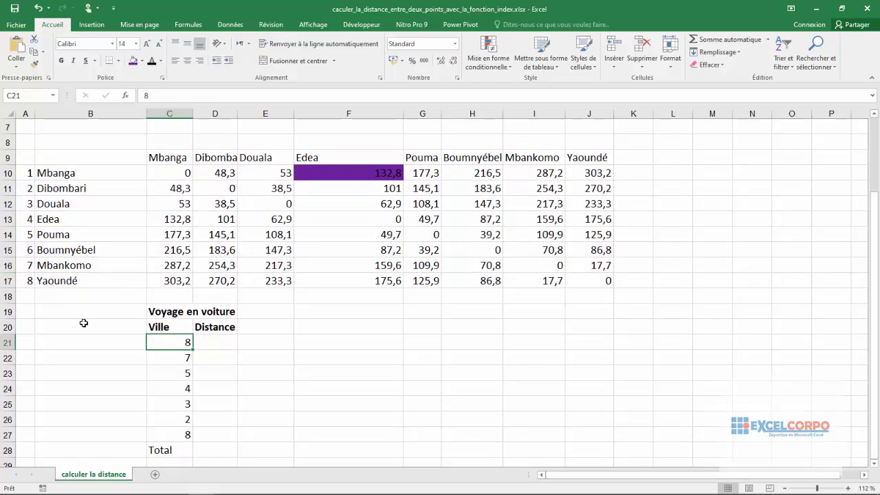
click(177, 361)
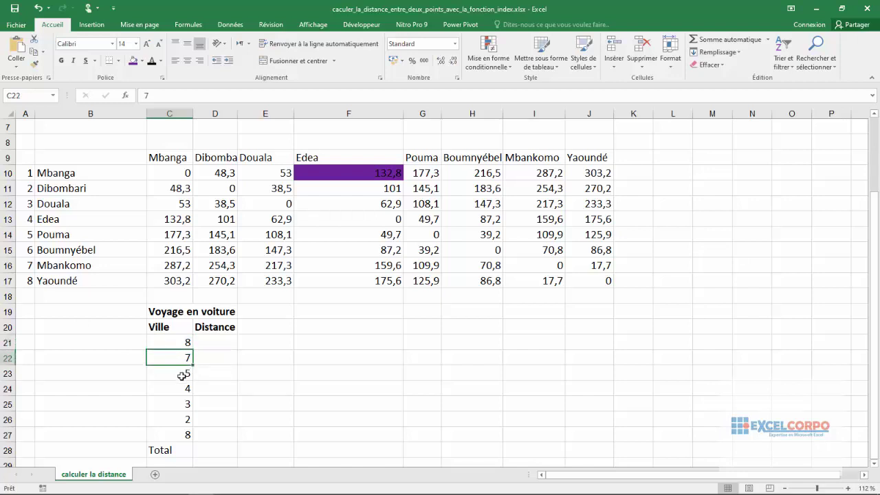
click(184, 372)
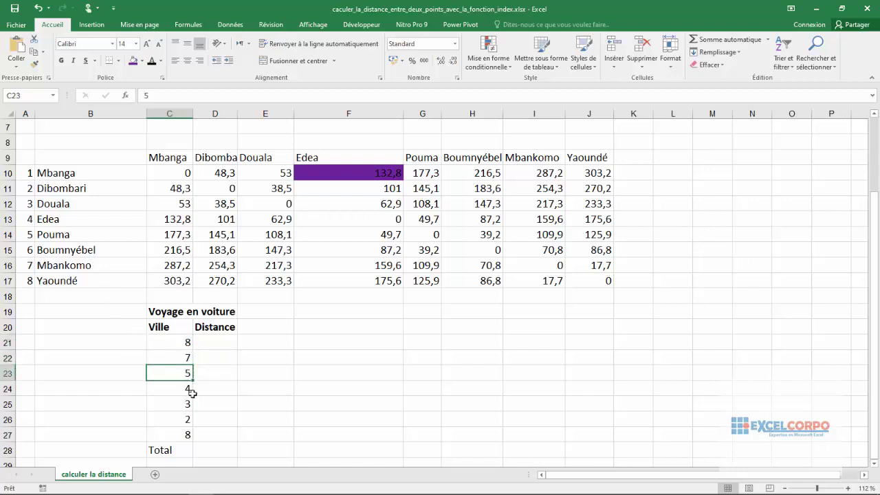
click(187, 389)
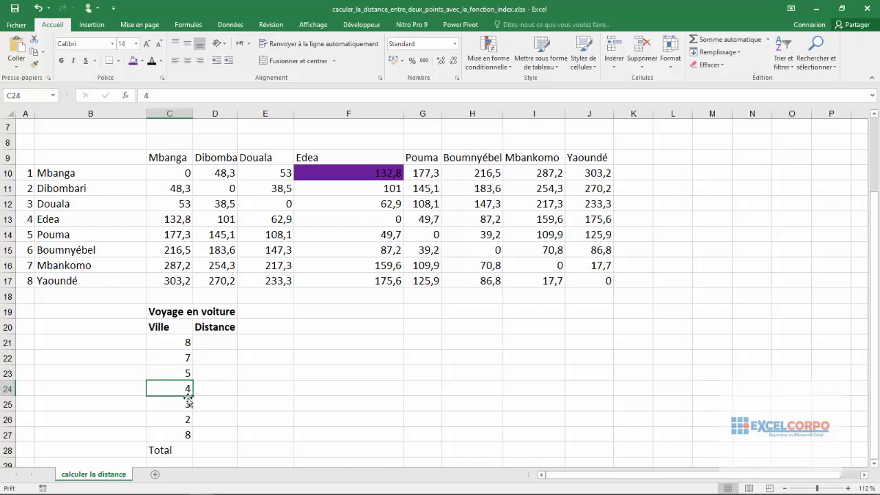
click(184, 405)
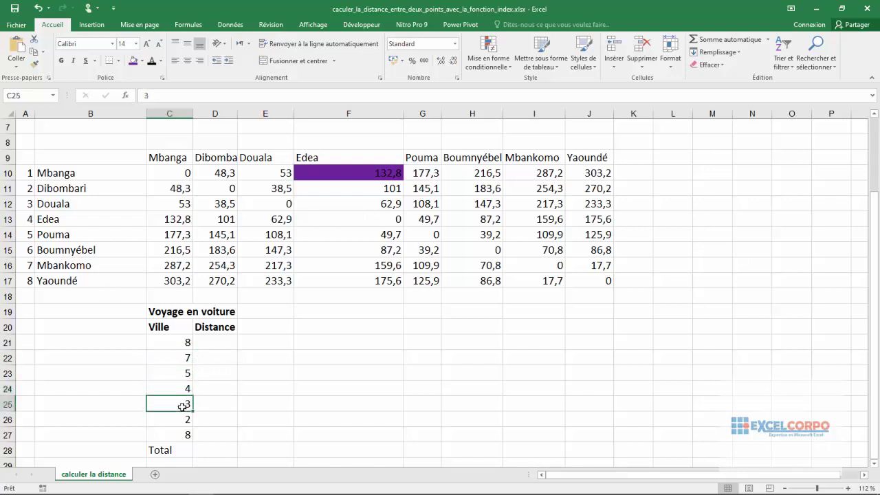
click(186, 419)
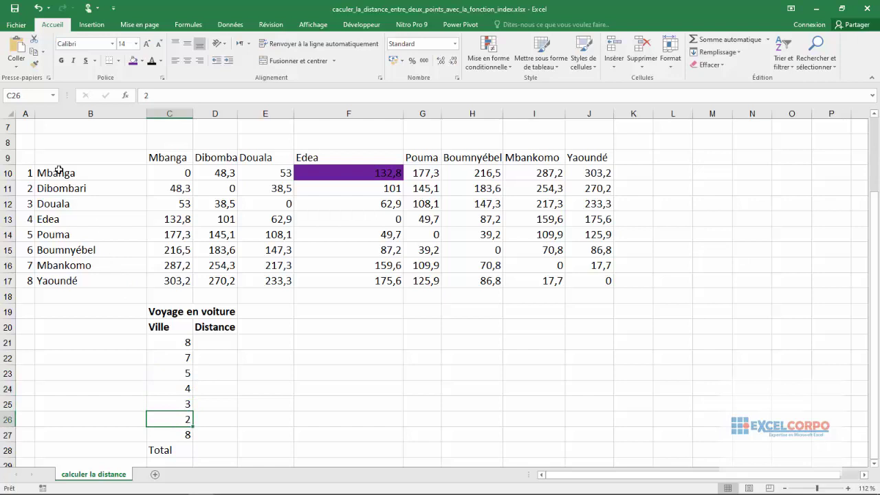
click(188, 436)
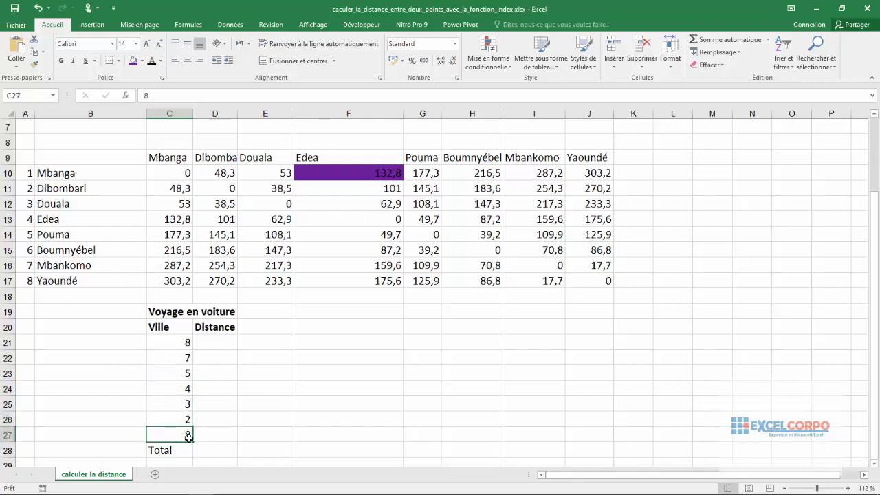
click(224, 345)
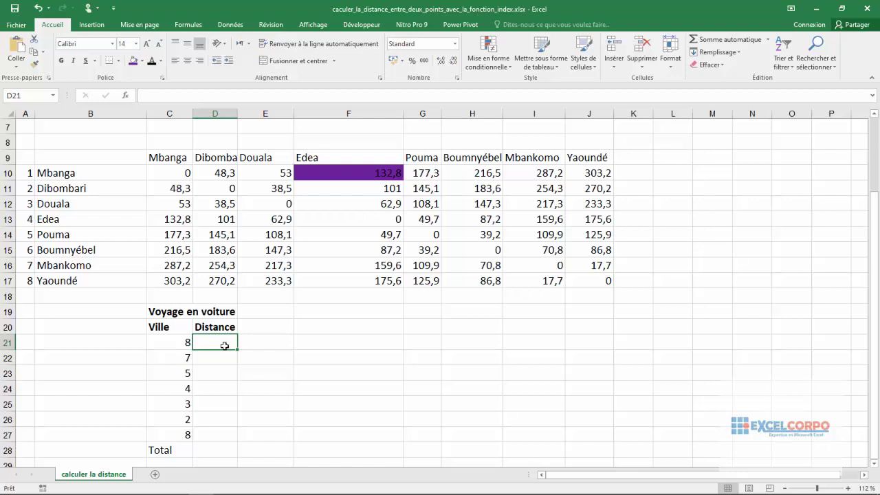
click(186, 343)
click(186, 355)
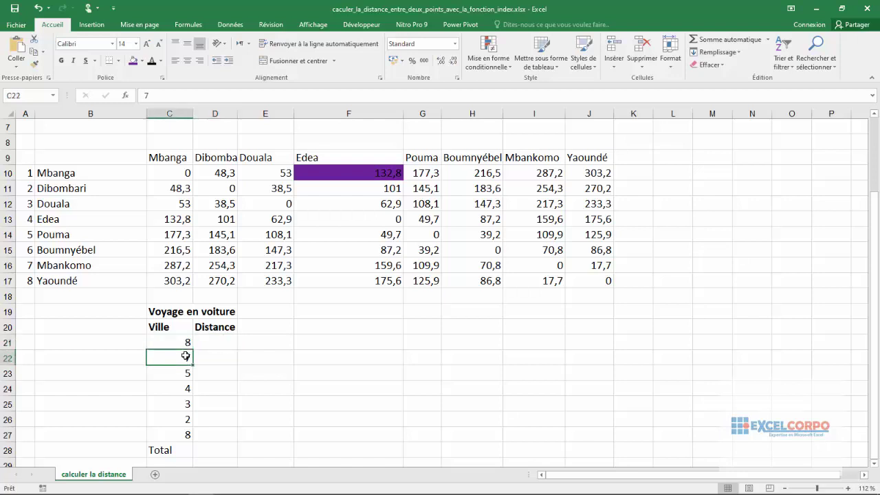
click(185, 374)
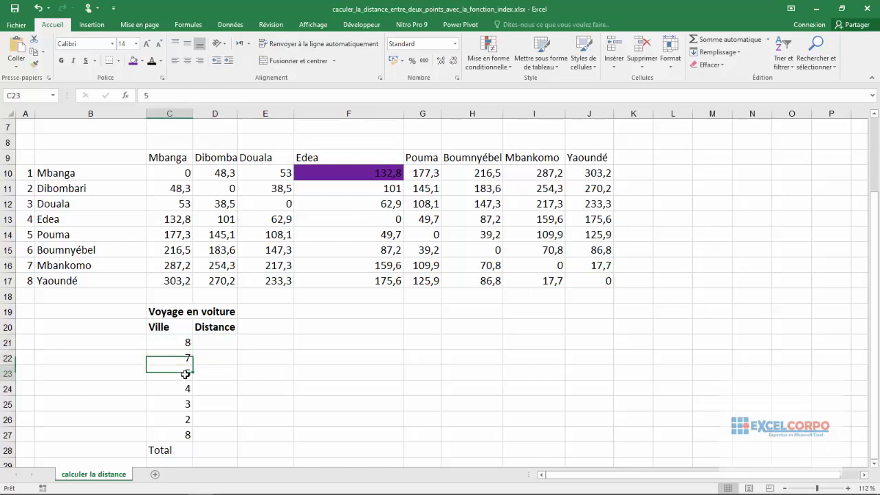
click(184, 390)
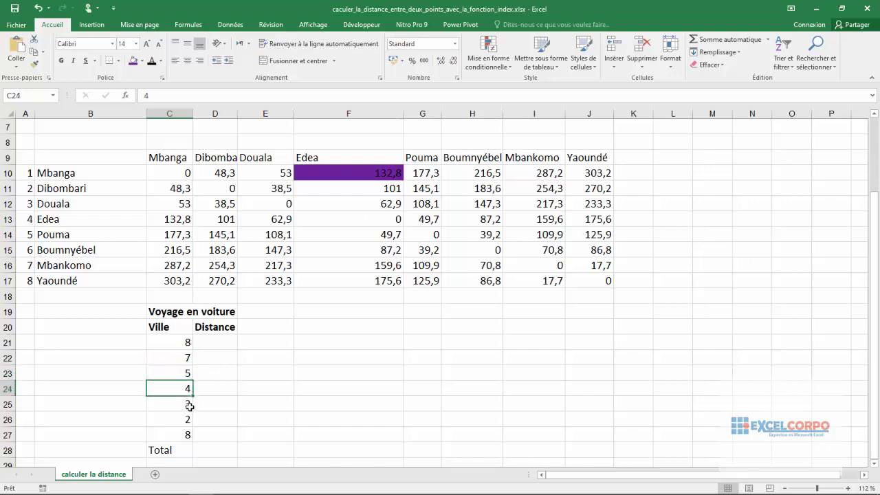
click(188, 405)
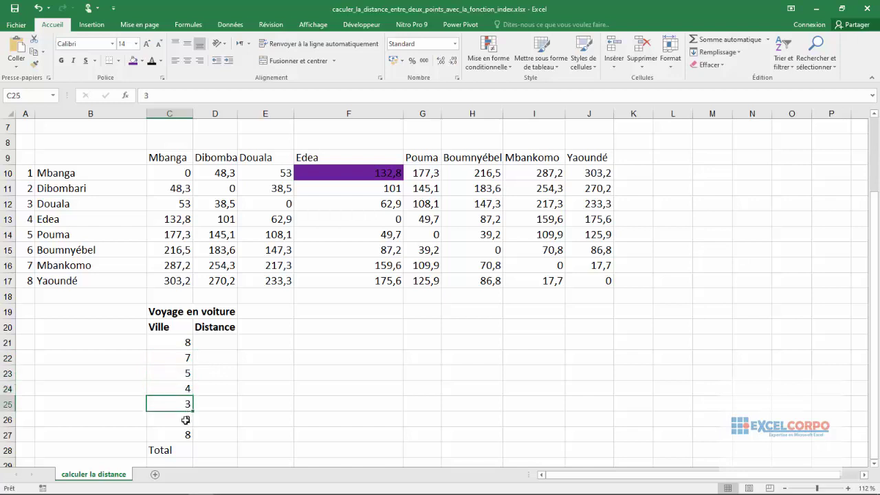
click(185, 420)
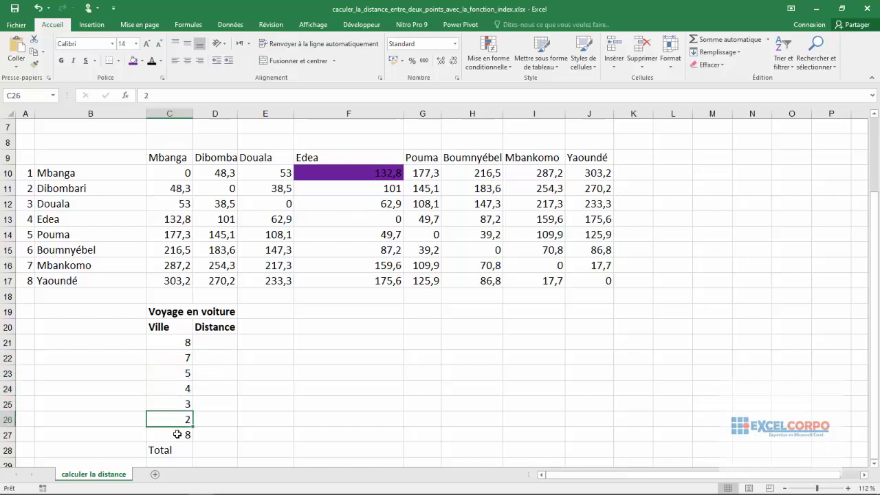
click(177, 436)
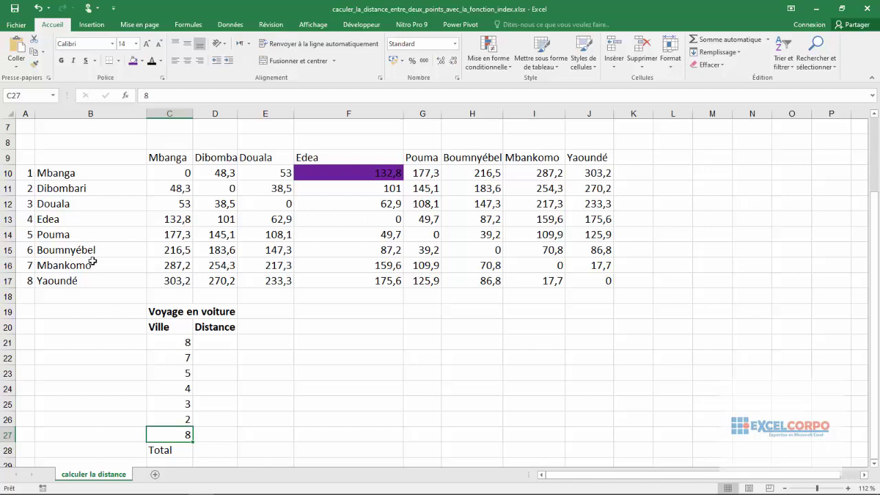
click(183, 343)
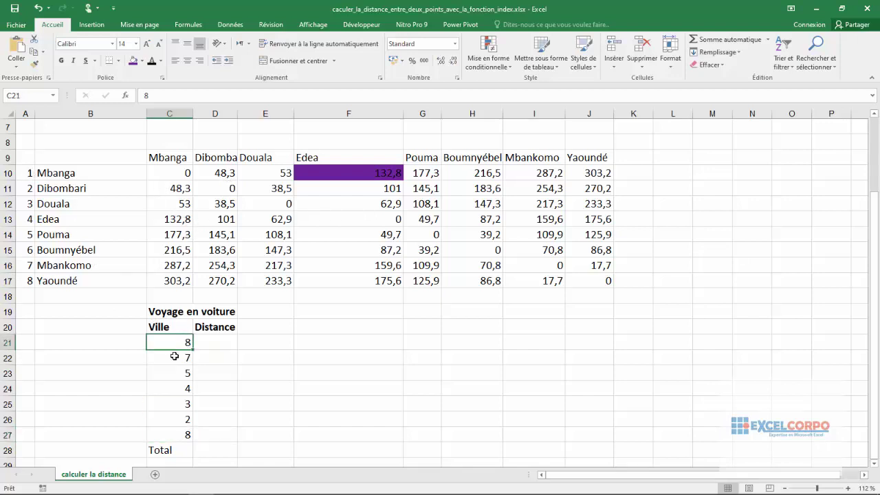
click(177, 361)
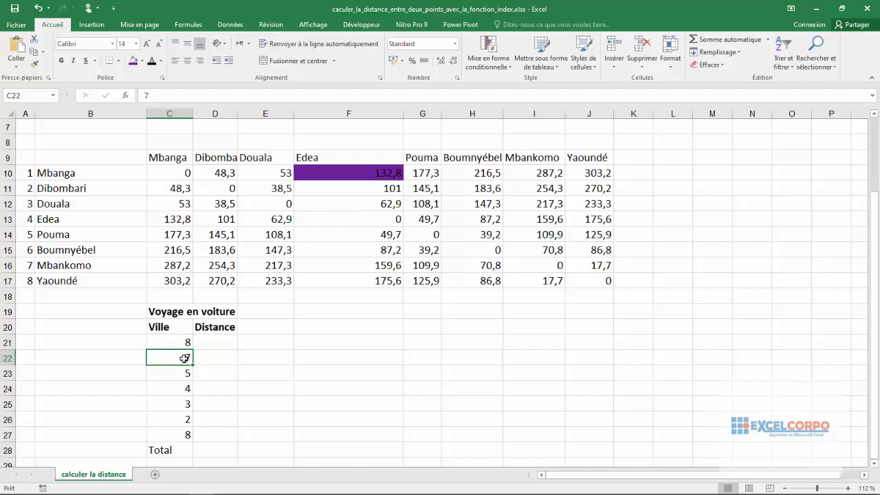
click(184, 371)
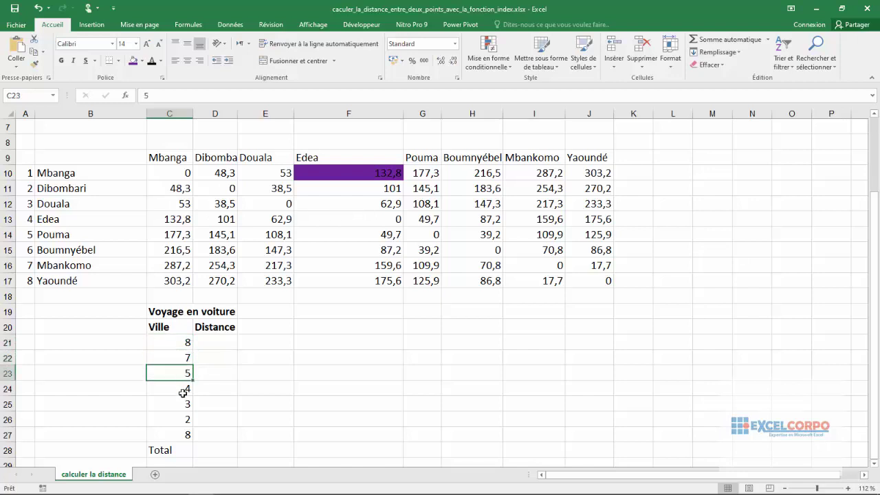
click(183, 393)
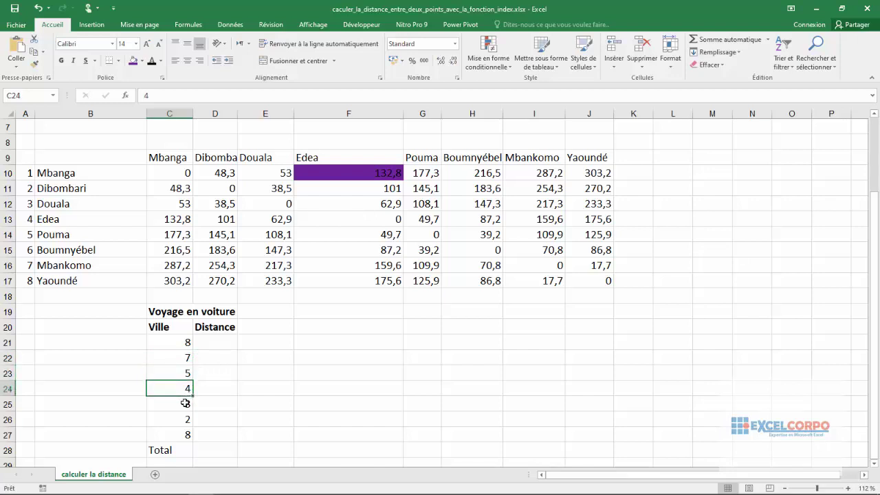
click(182, 405)
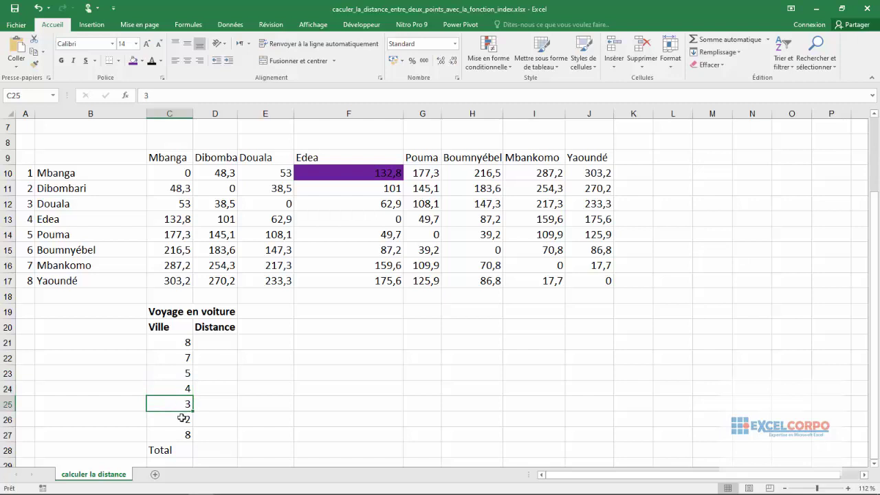
click(180, 419)
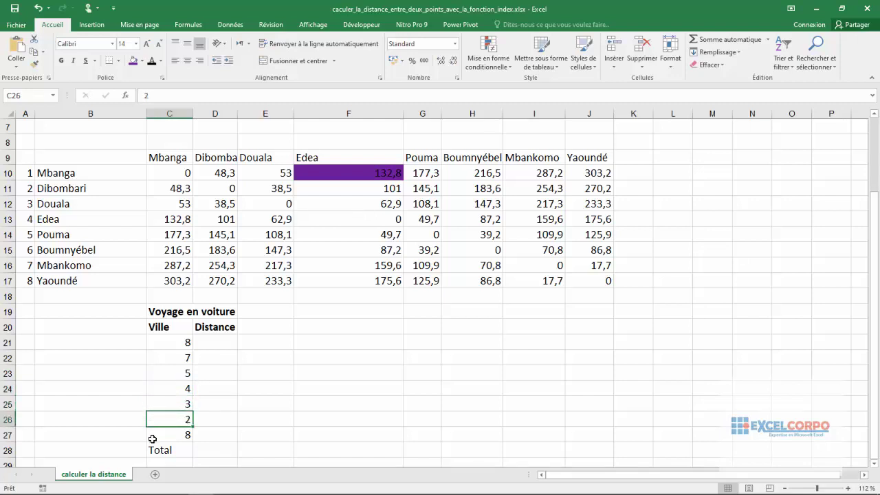
click(187, 435)
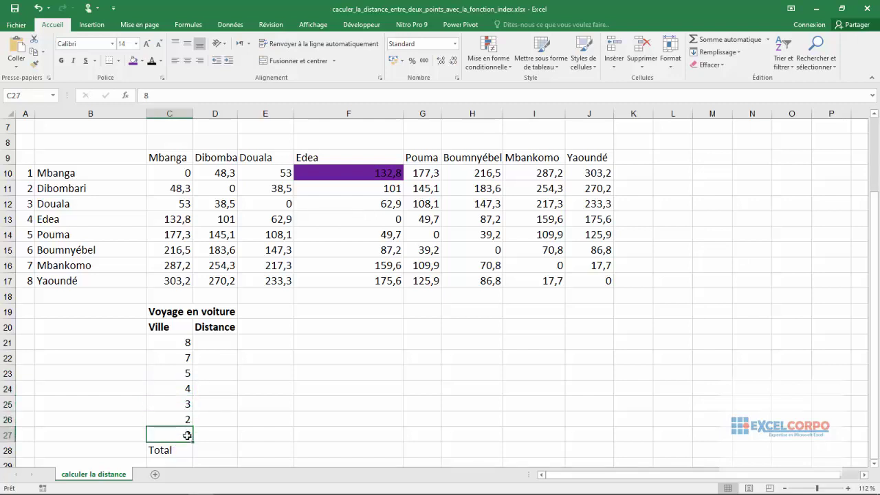
click(189, 342)
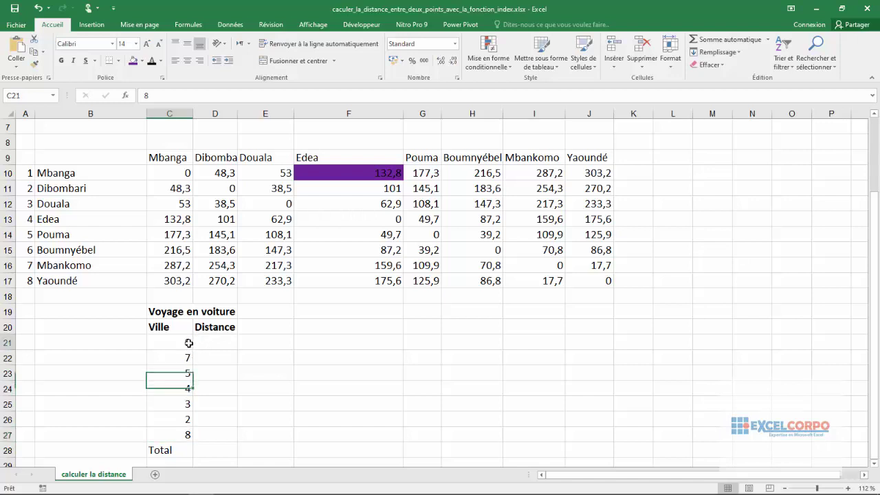
click(182, 435)
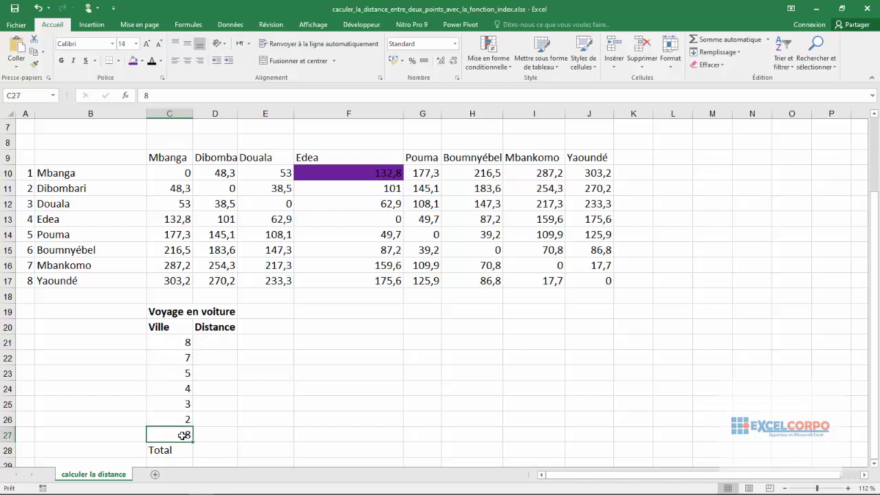
click(220, 346)
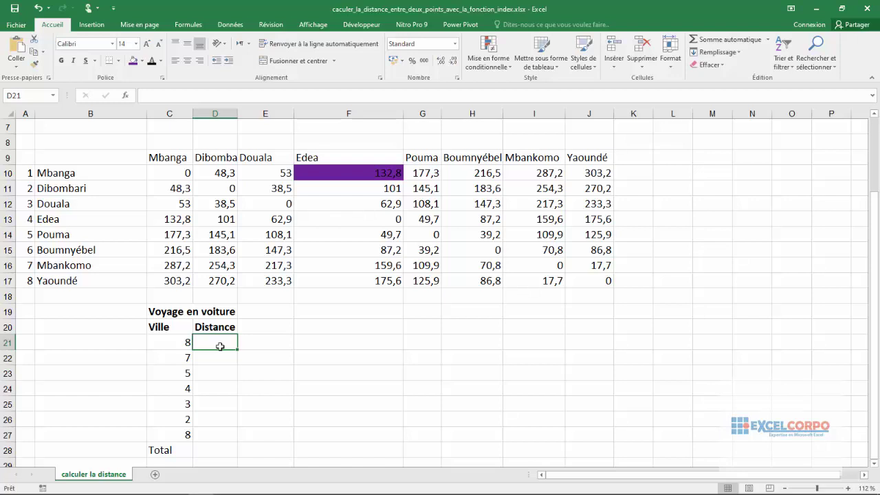
Enter =INDEX(distance;C21;C22) in D21, giving 17,7 for the leg from city 8 to city 7
text(=inde)
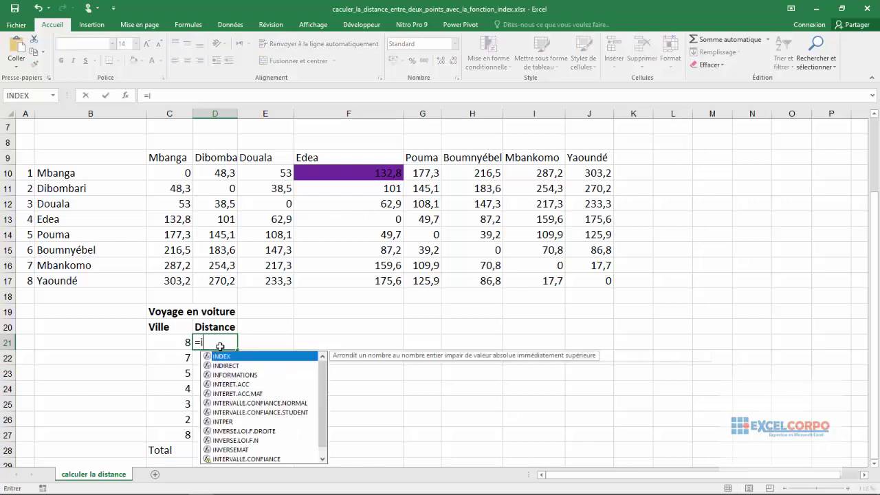
double_click(226, 357)
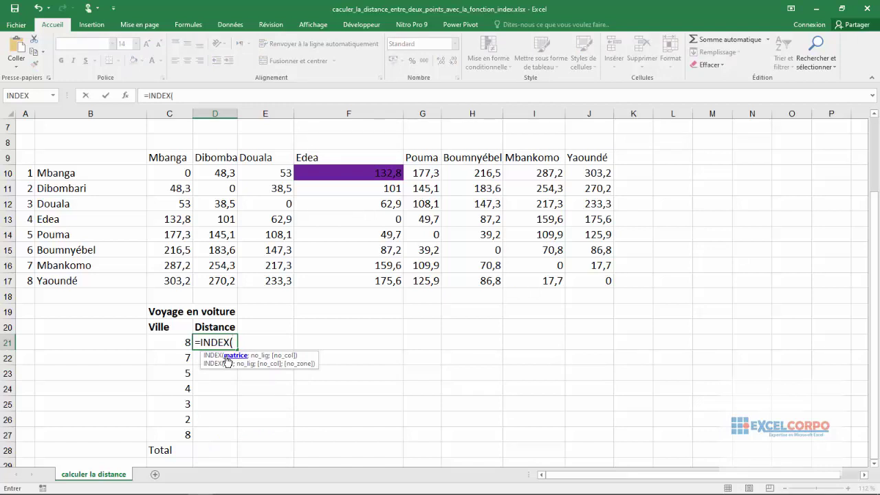
text(dist)
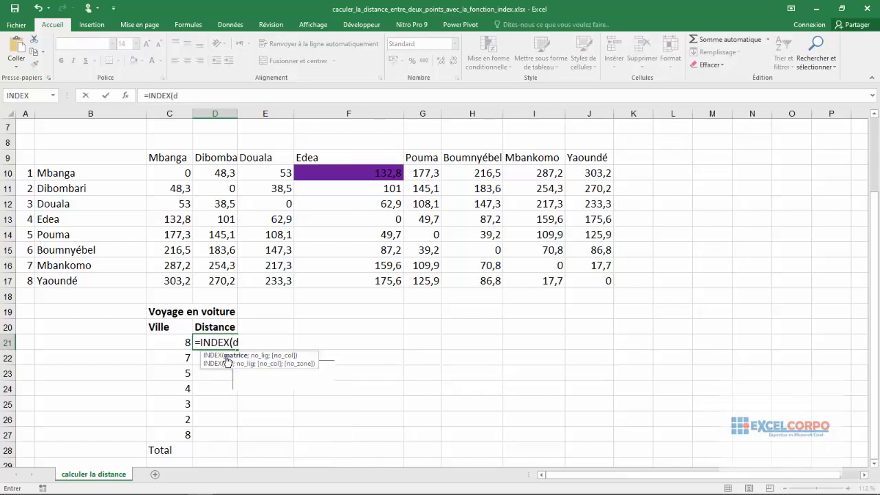
double_click(257, 365)
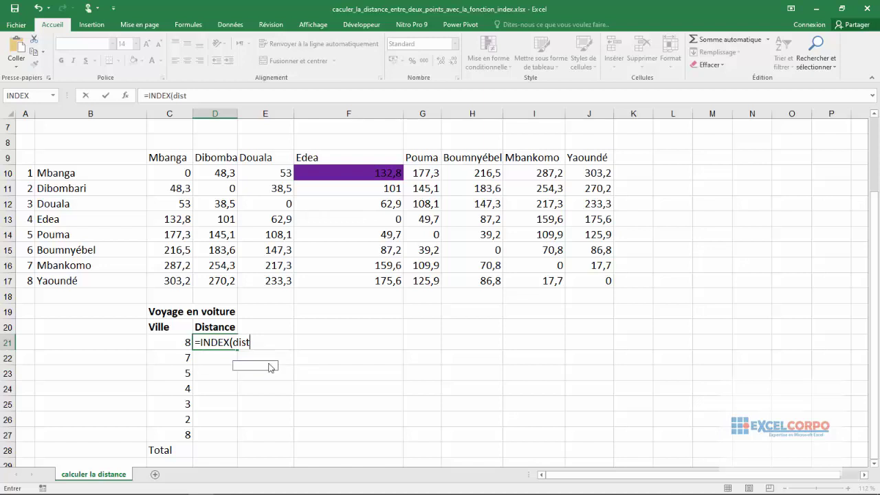
text(;)
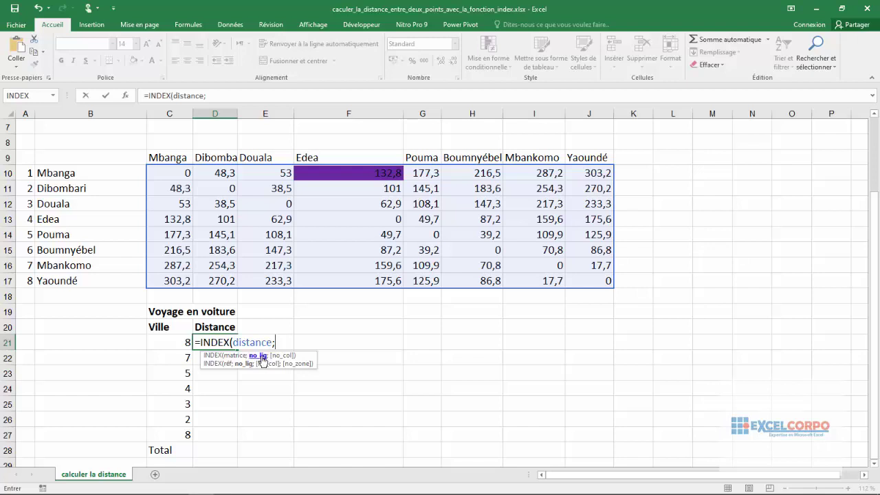
click(172, 341)
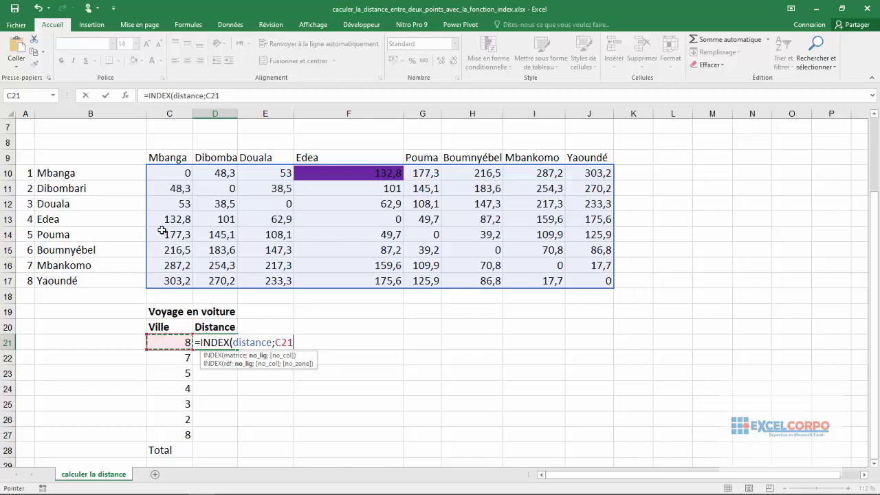
text(;)
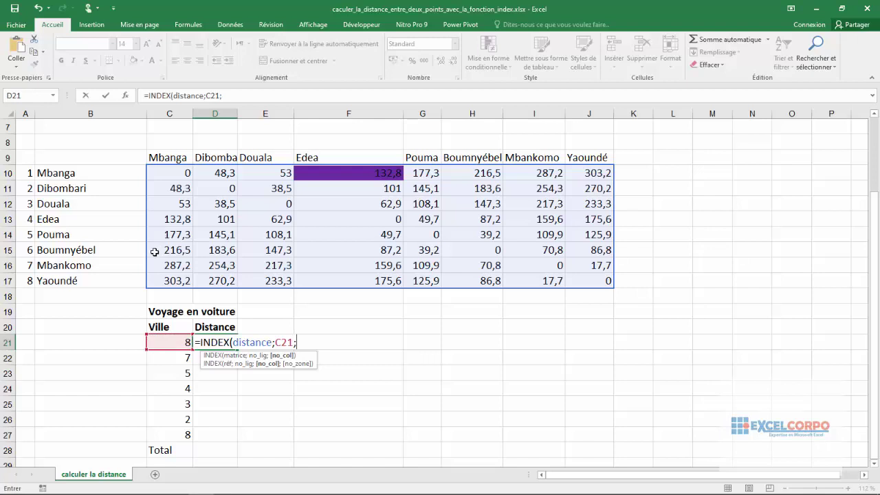
click(177, 358)
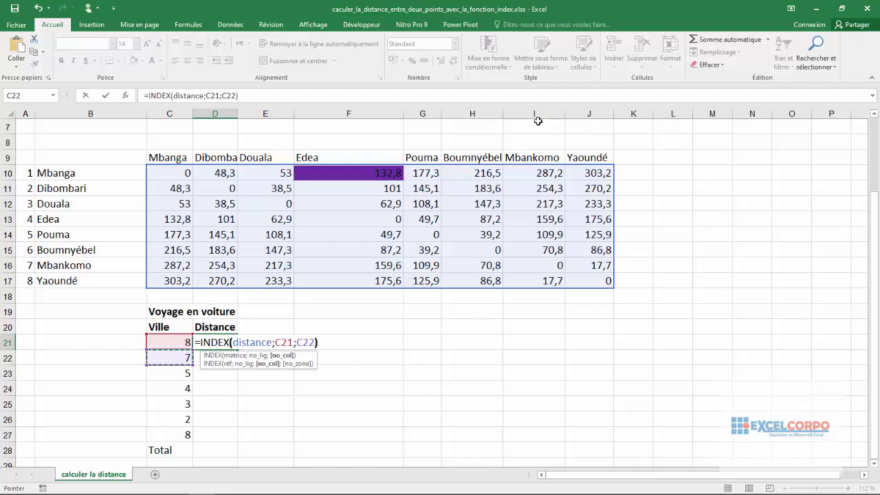
key(Return)
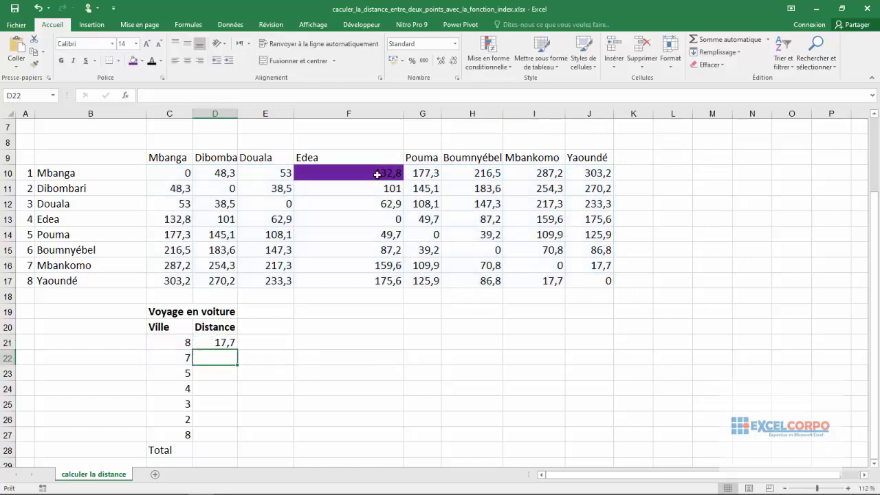
click(225, 342)
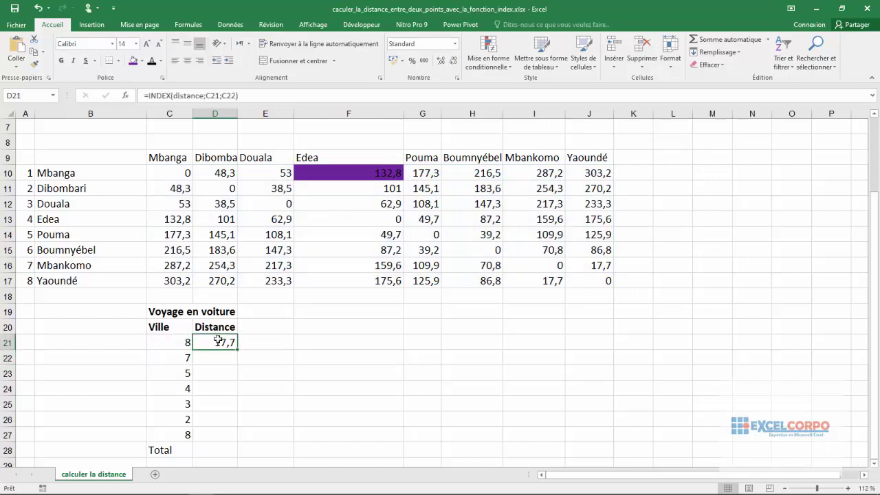
click(11, 282)
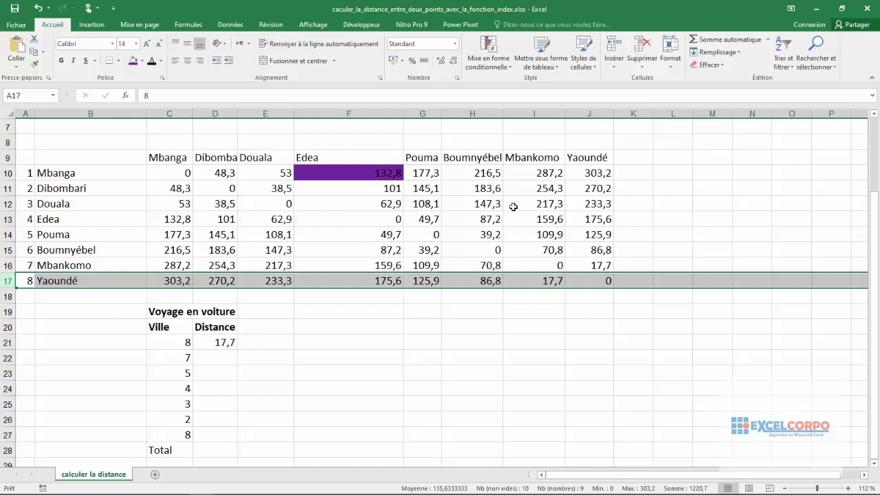
click(533, 114)
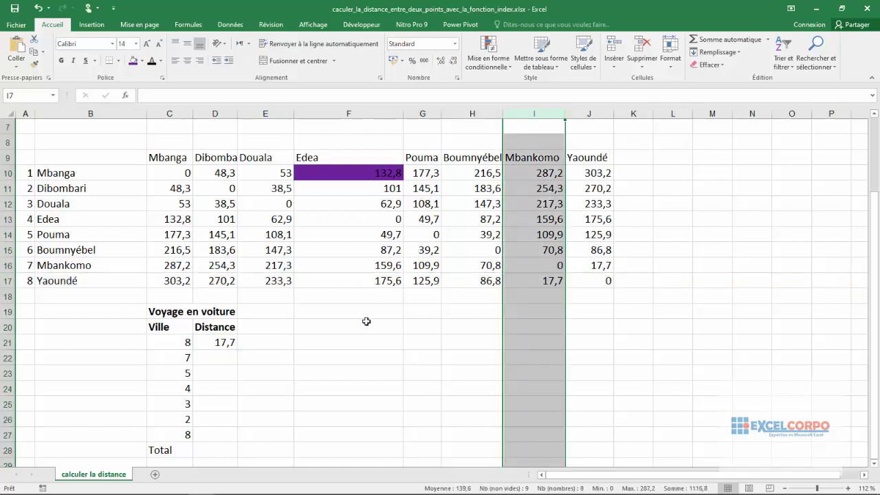
click(180, 343)
click(178, 356)
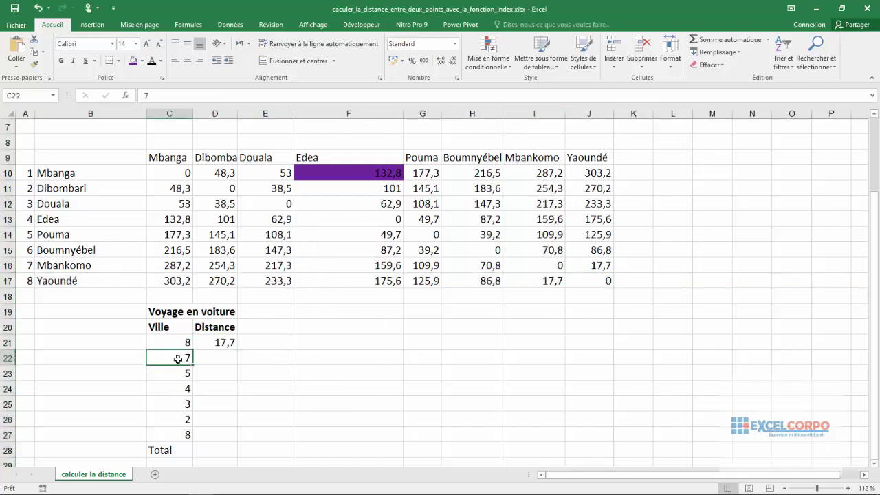
click(180, 346)
click(179, 355)
click(225, 340)
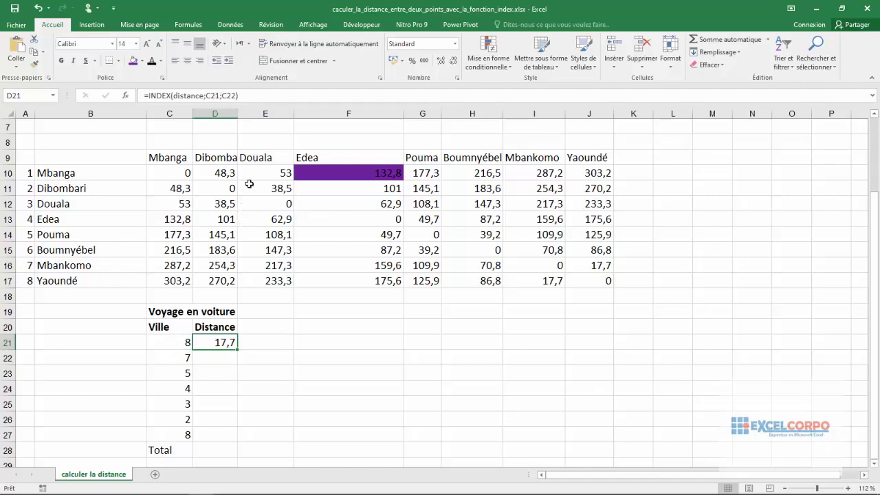
Change D21 to =INDEX(distance;8;7) with fixed row and column numbers, still showing 17,7
click(221, 95)
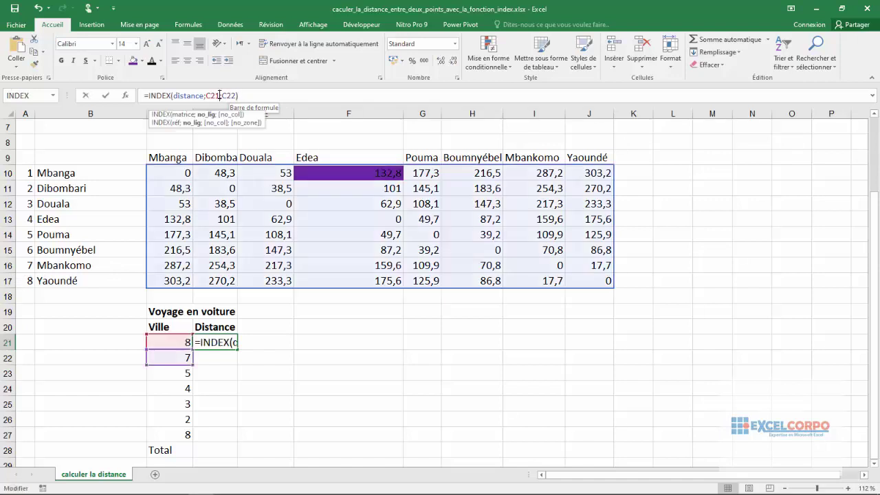
key(BackSpace)
key(BackSpace)
key(BackSpace)
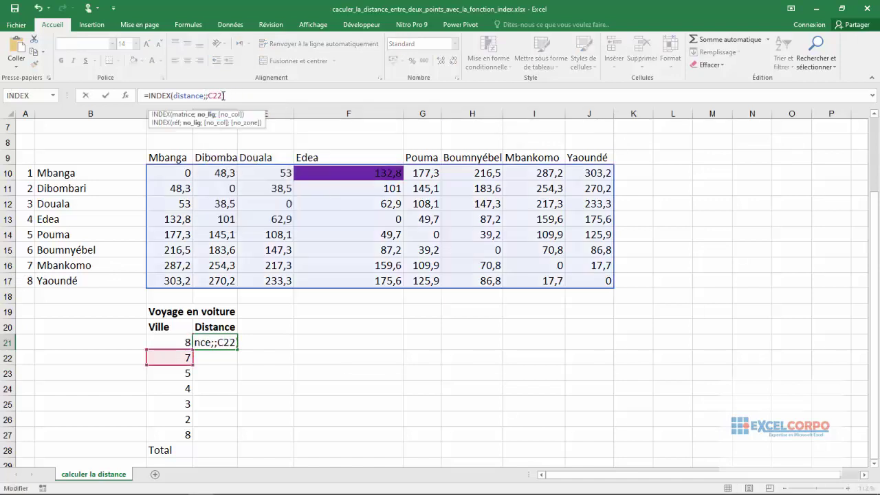
text(8)
click(226, 96)
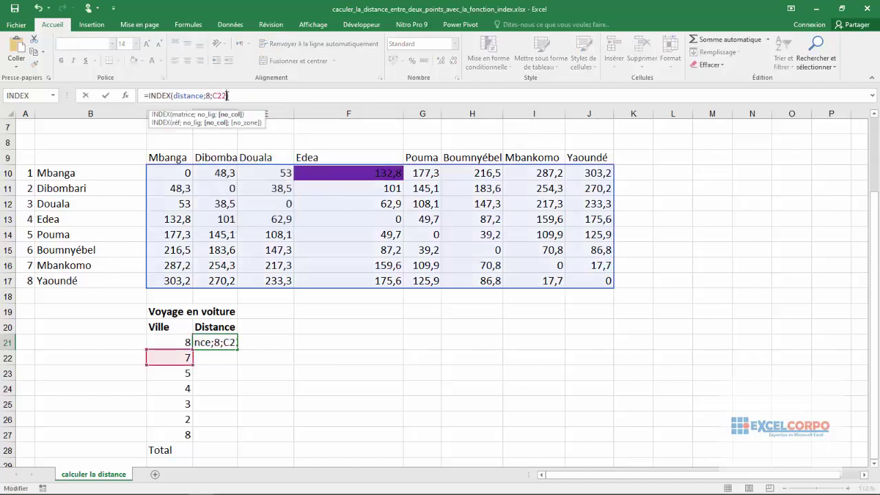
key(BackSpace)
key(BackSpace)
key(BackSpace)
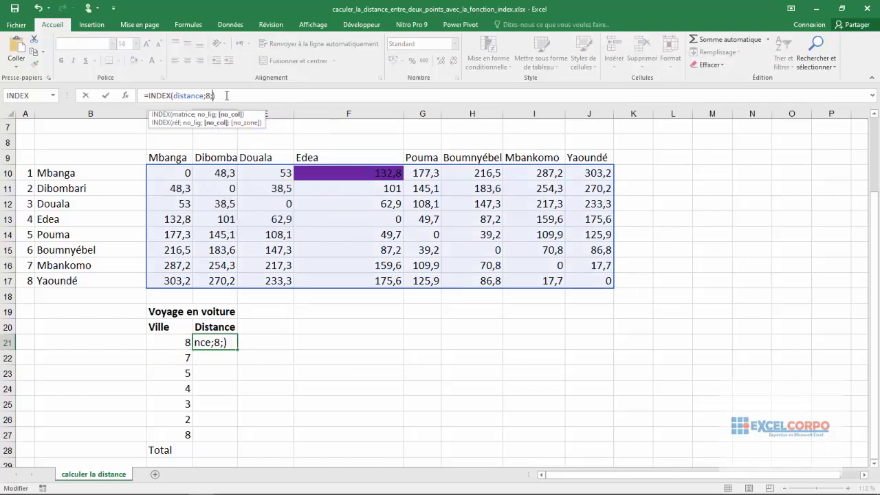
text(7)
key(Return)
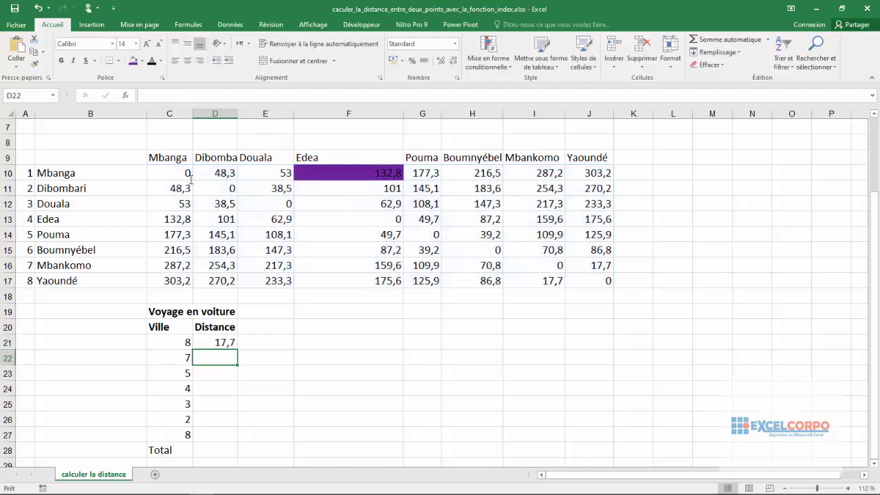
click(217, 342)
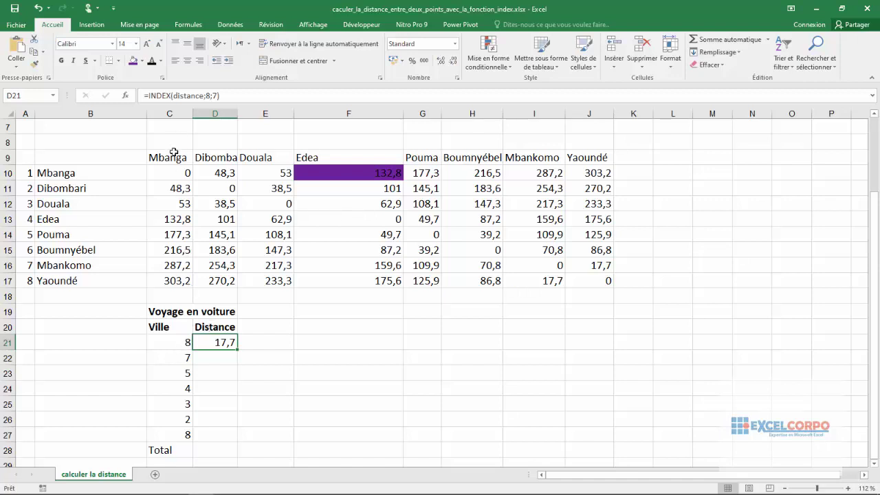
Restore D21 to =INDEX(distance;C21;C22) and verify its 17,7 against the Yaoundé–Mbankomo matrix value
click(218, 97)
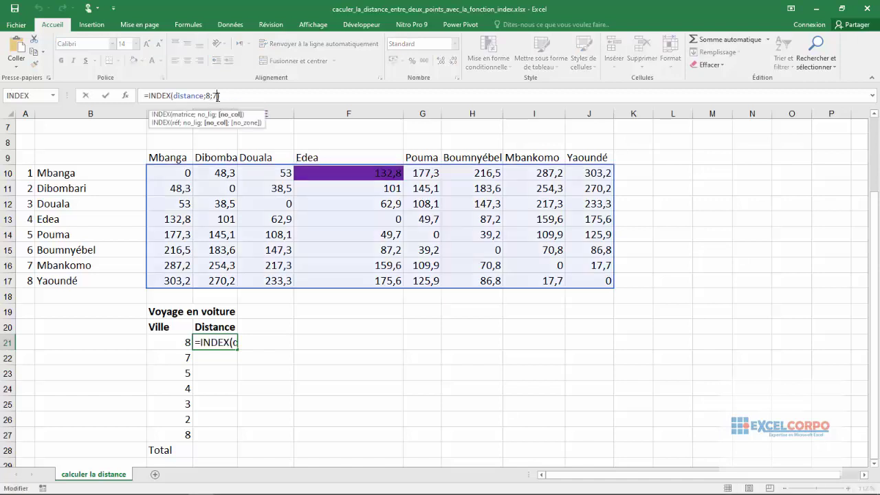
key(BackSpace)
key(BackSpace)
key(BackSpace)
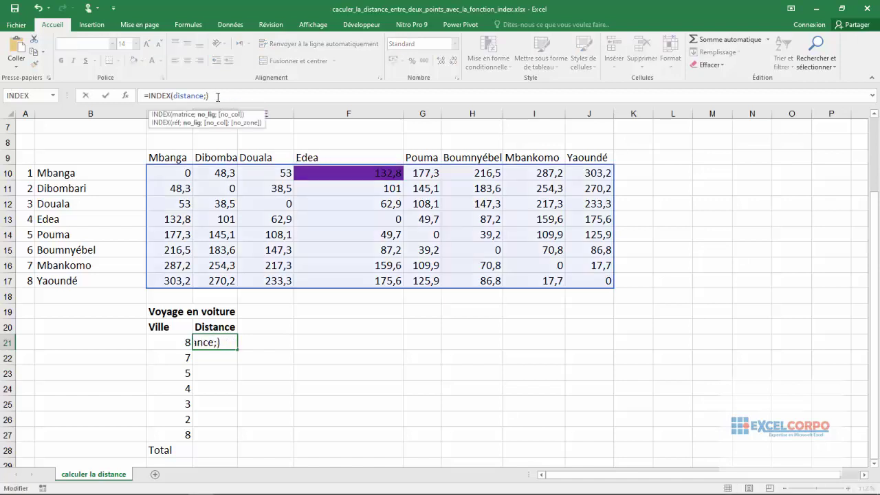
click(168, 341)
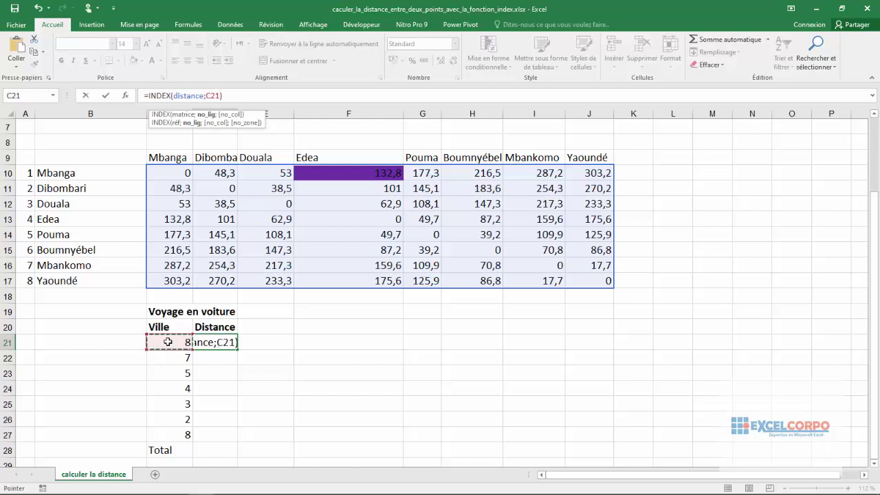
text(;)
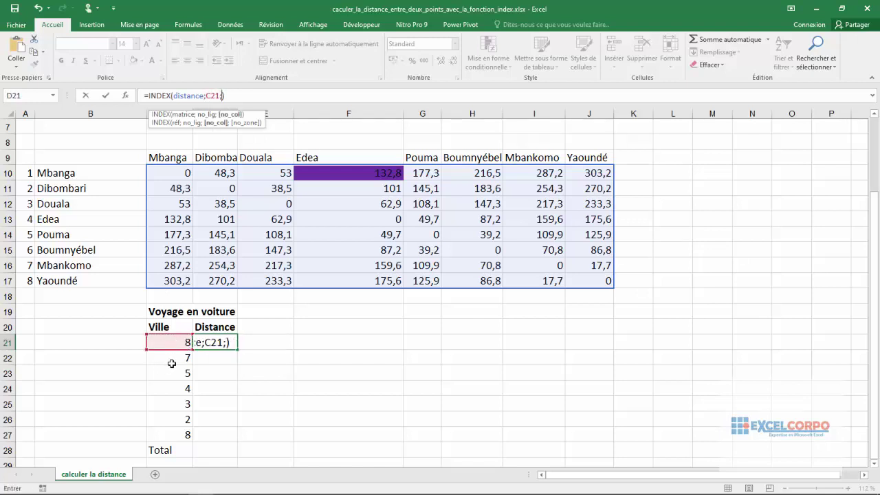
click(172, 357)
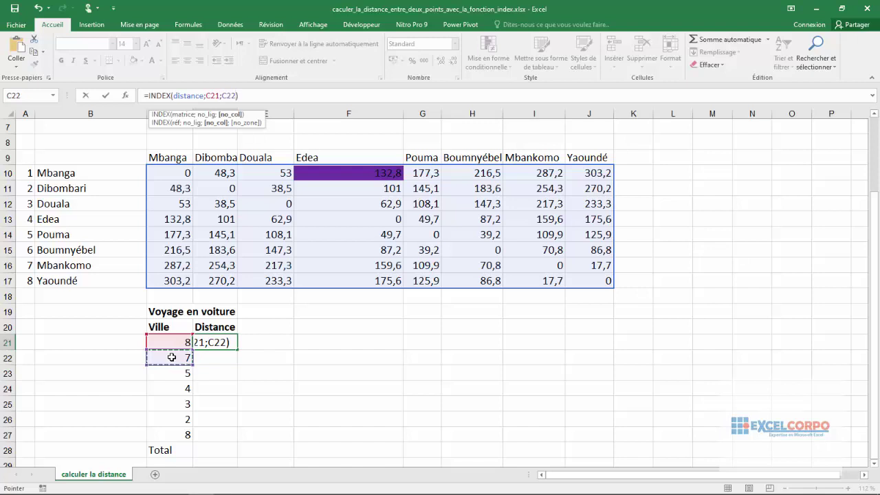
key(Return)
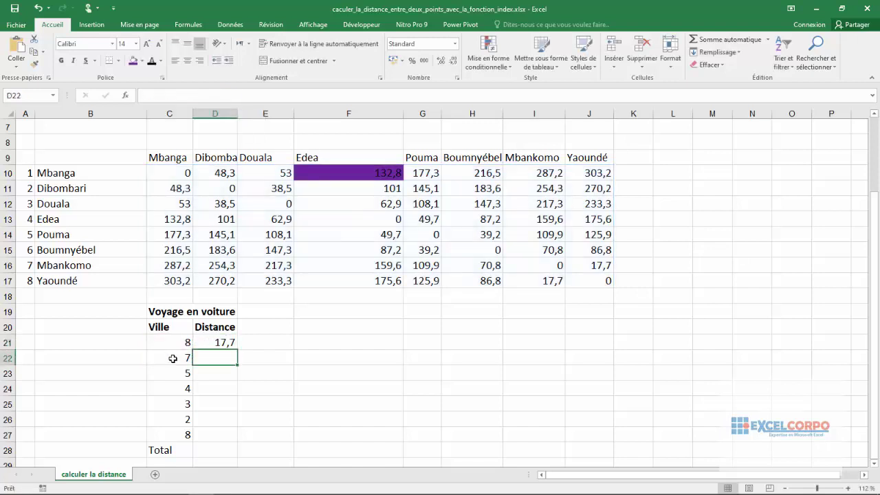
click(220, 341)
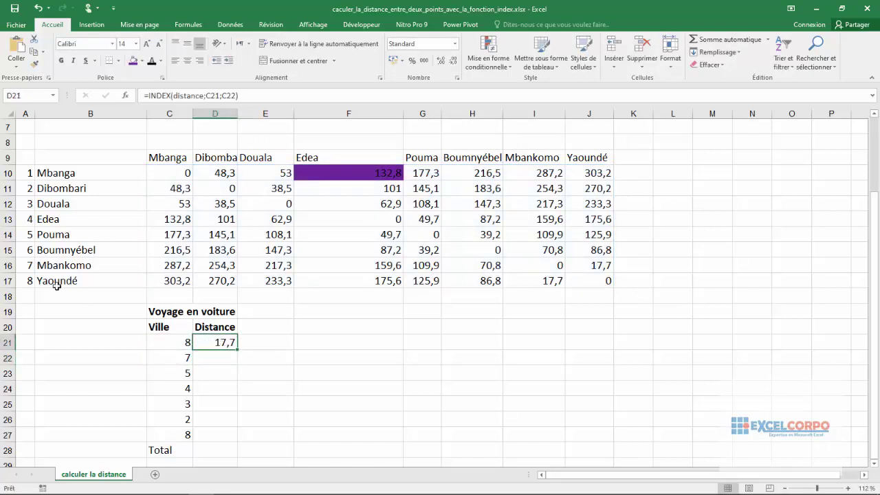
click(551, 281)
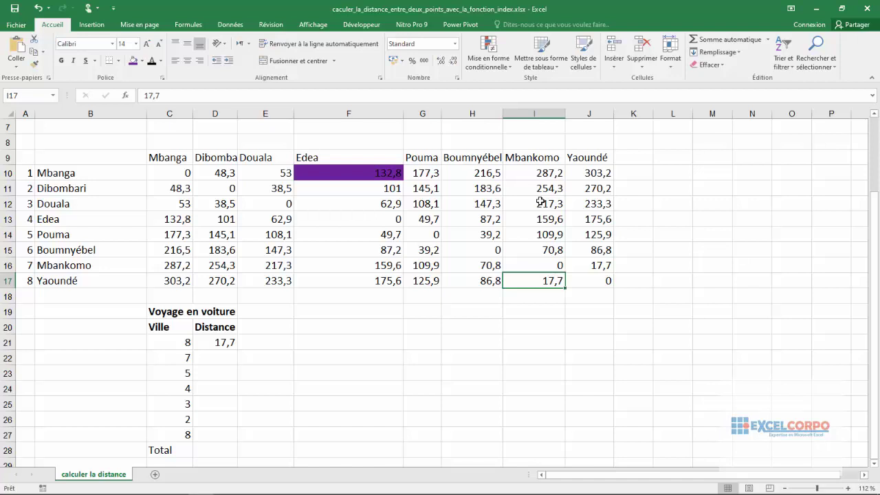
click(215, 345)
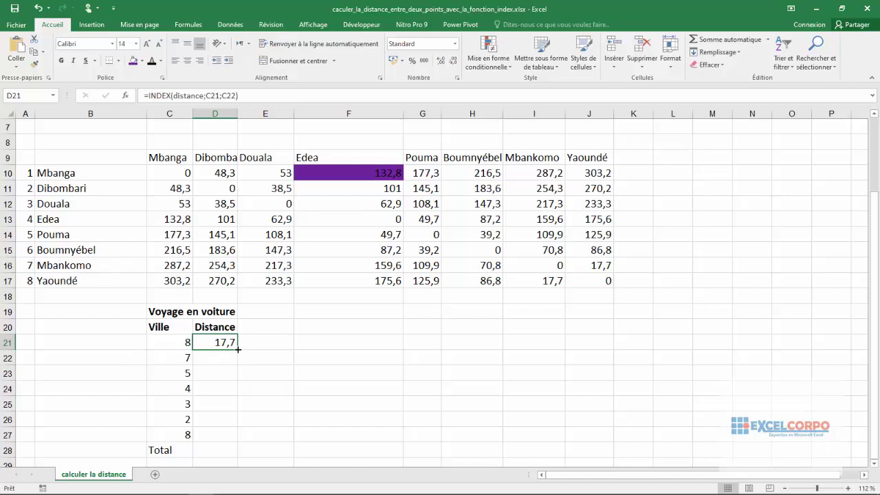
Fill D21's INDEX formula down to D26 and inspect the copied formula's references in D22
drag(237, 349, 235, 423)
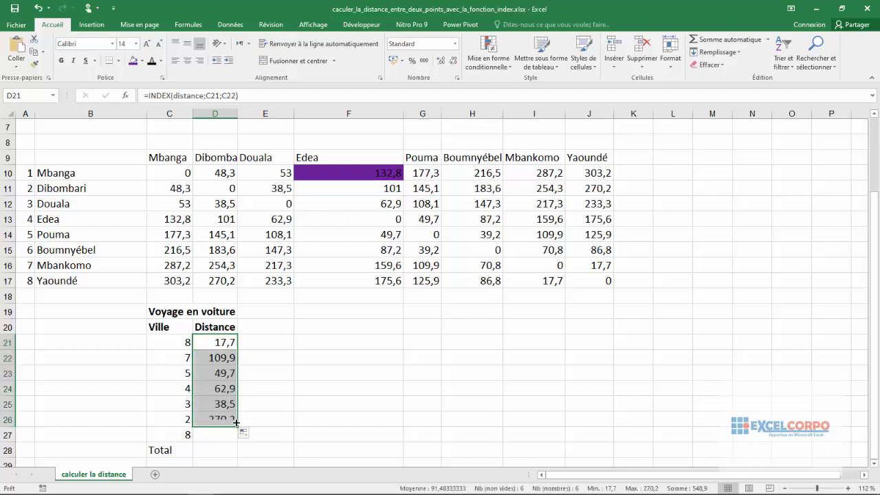
click(210, 359)
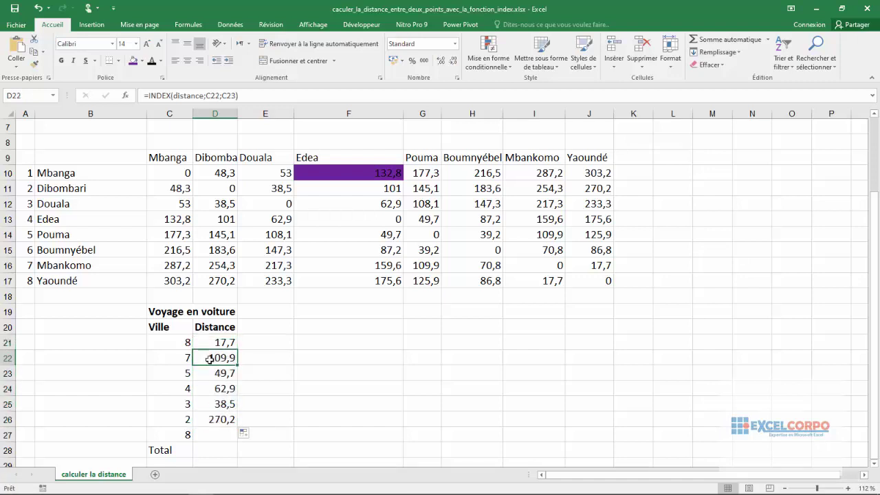
click(212, 94)
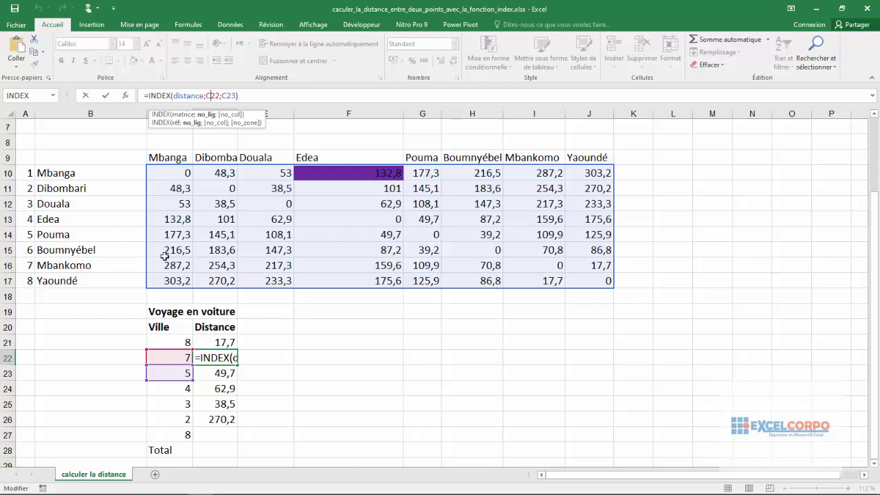
click(205, 328)
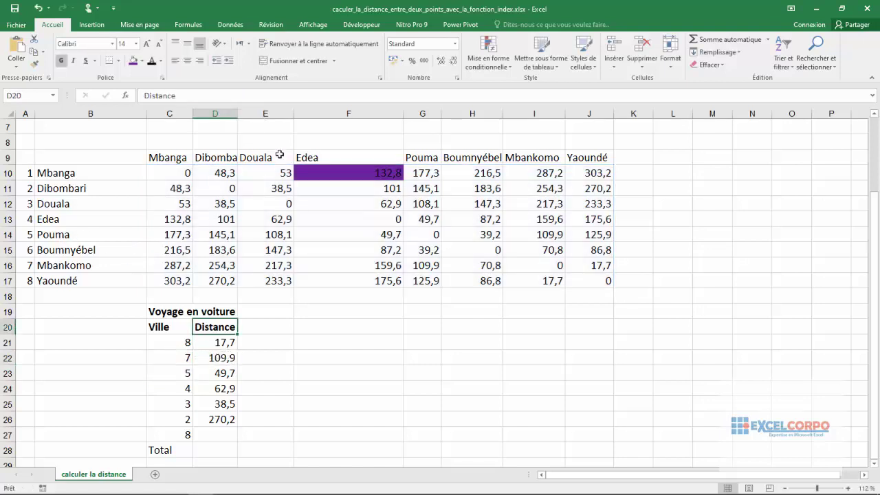
click(226, 357)
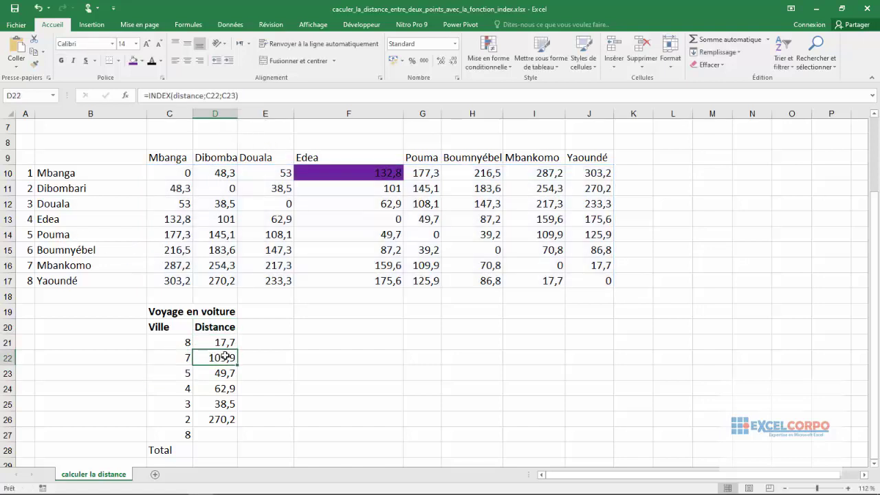
click(73, 268)
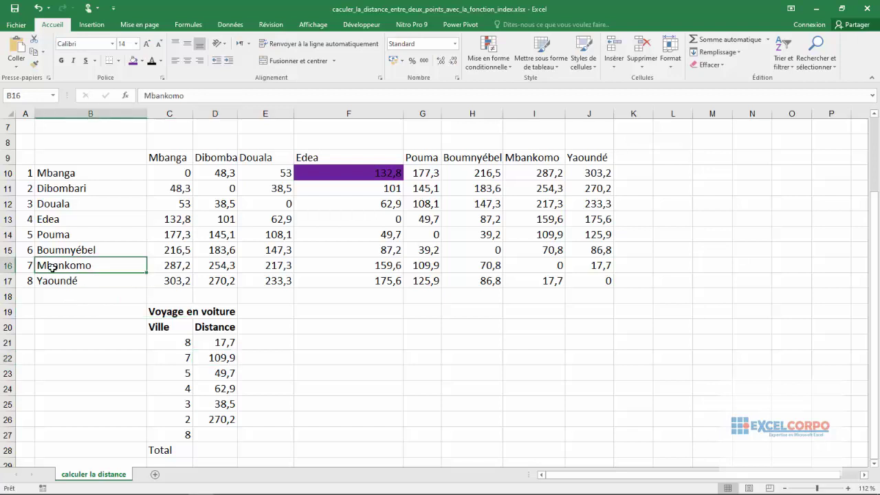
click(5, 265)
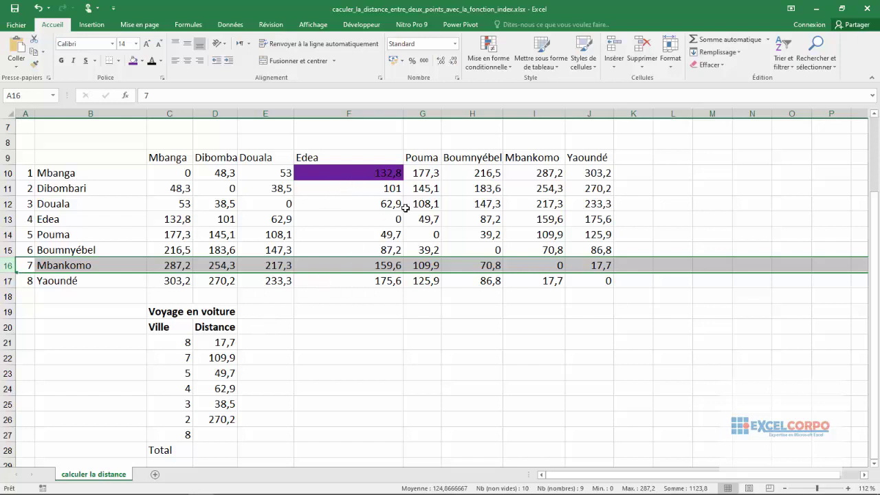
click(367, 107)
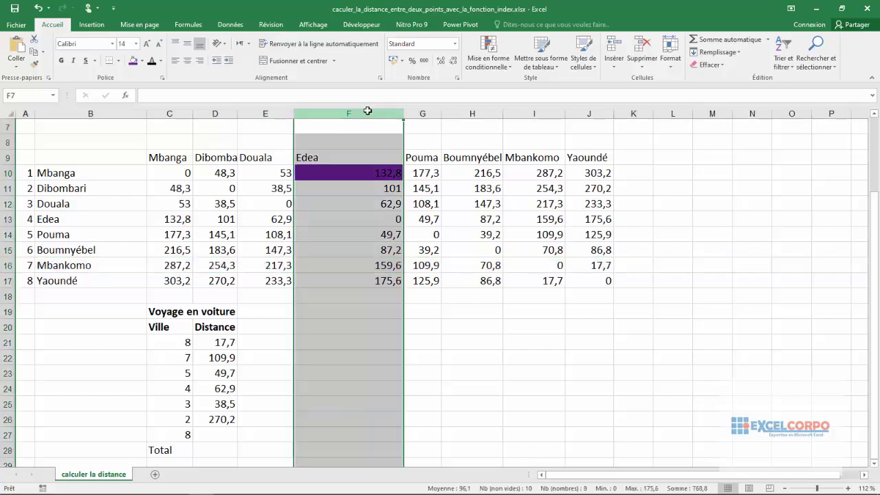
click(6, 263)
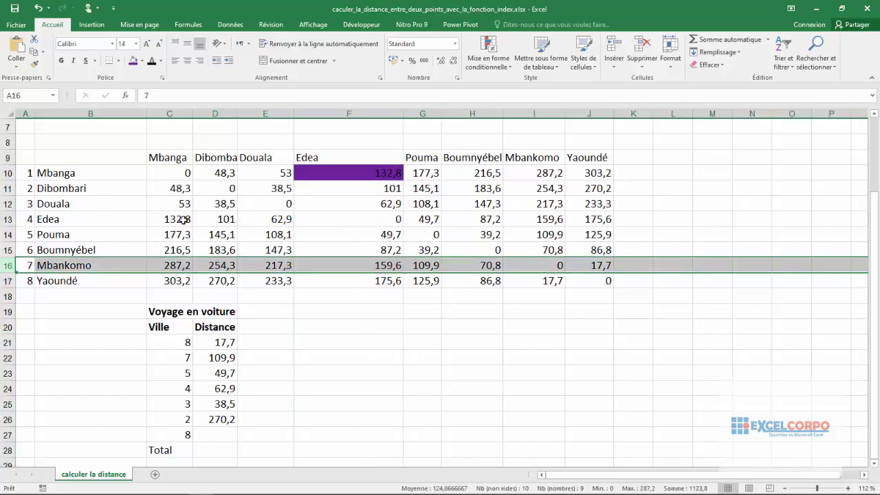
ctrl+click(341, 114)
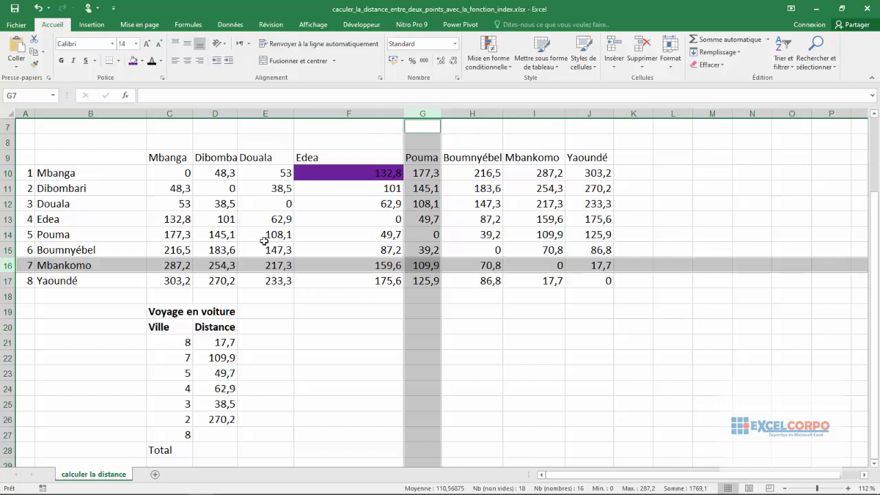
click(431, 267)
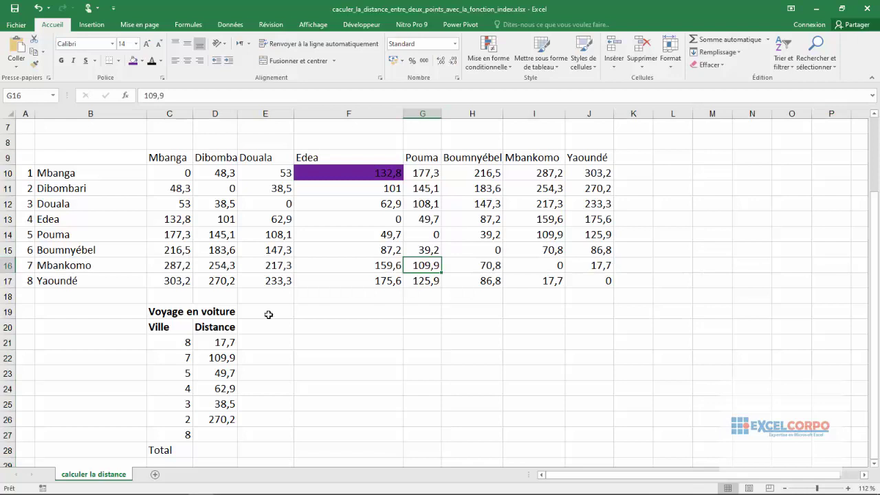
click(221, 372)
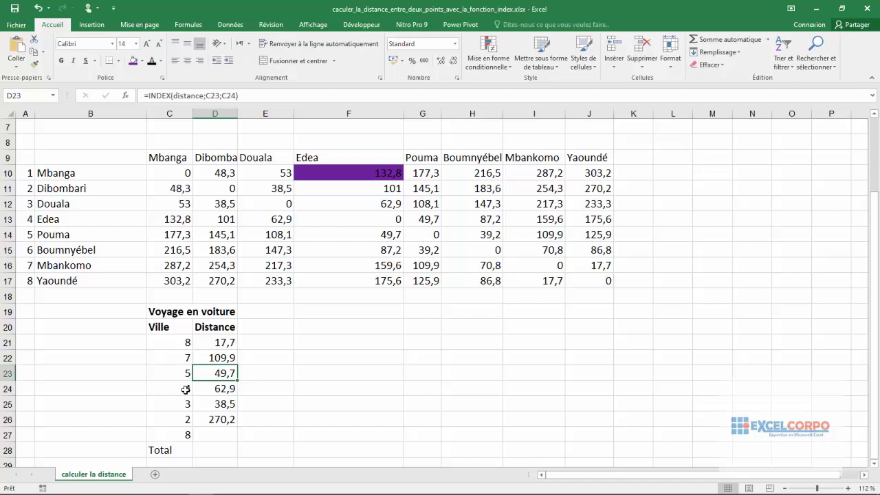
click(5, 233)
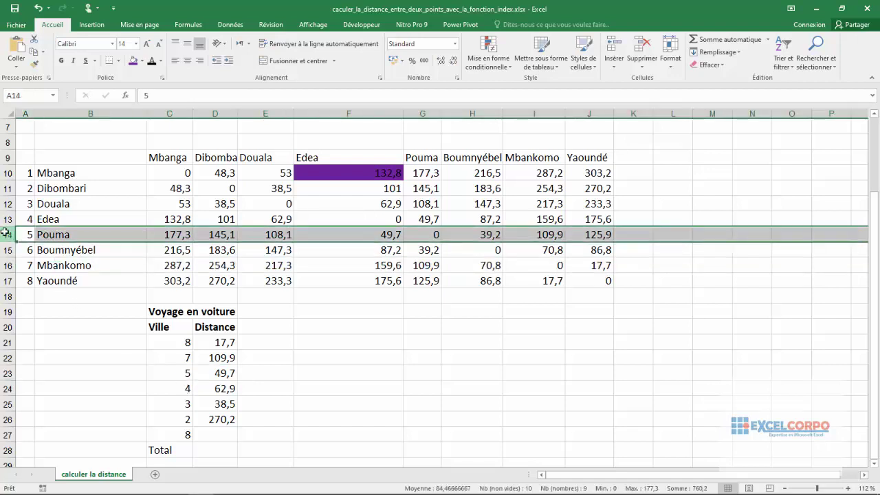
ctrl+click(327, 111)
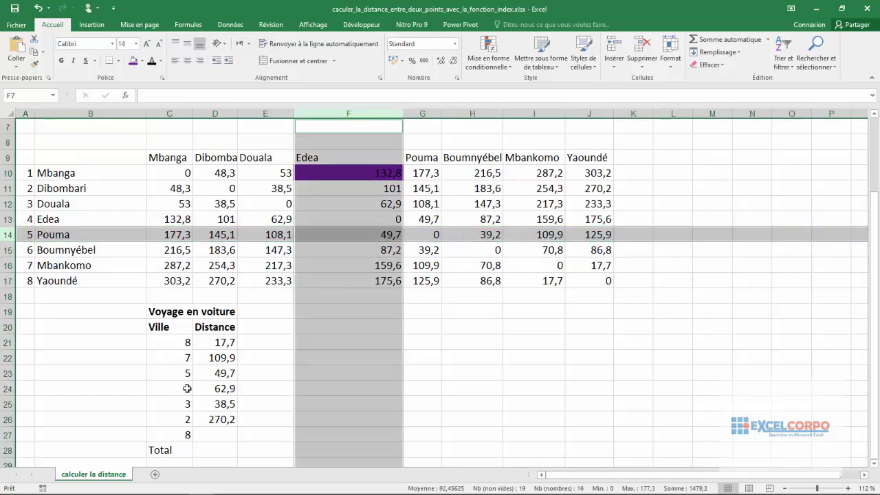
click(234, 389)
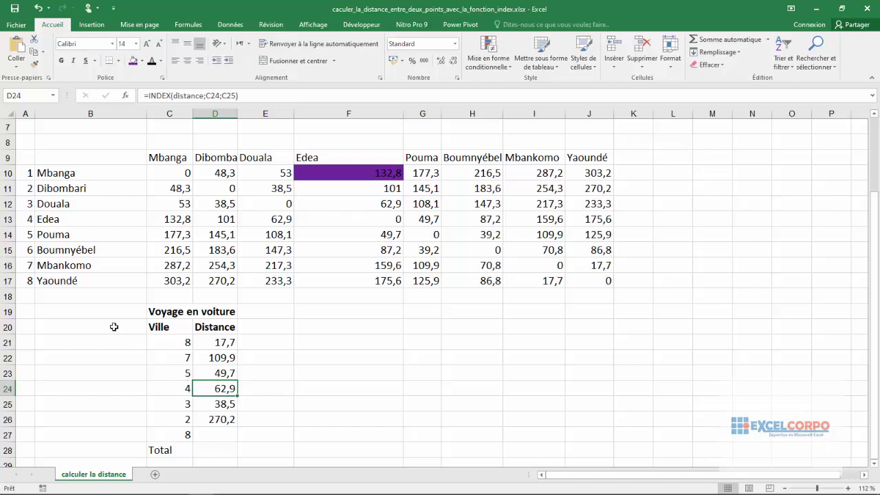
click(3, 234)
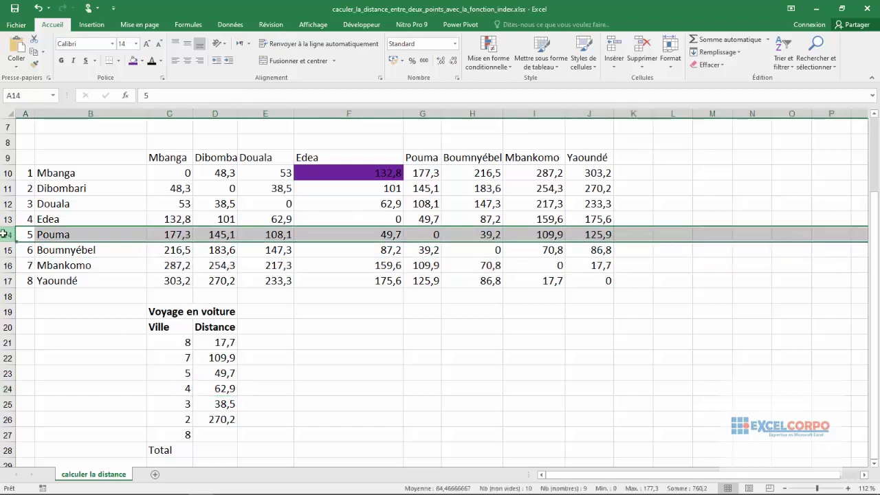
ctrl+click(372, 114)
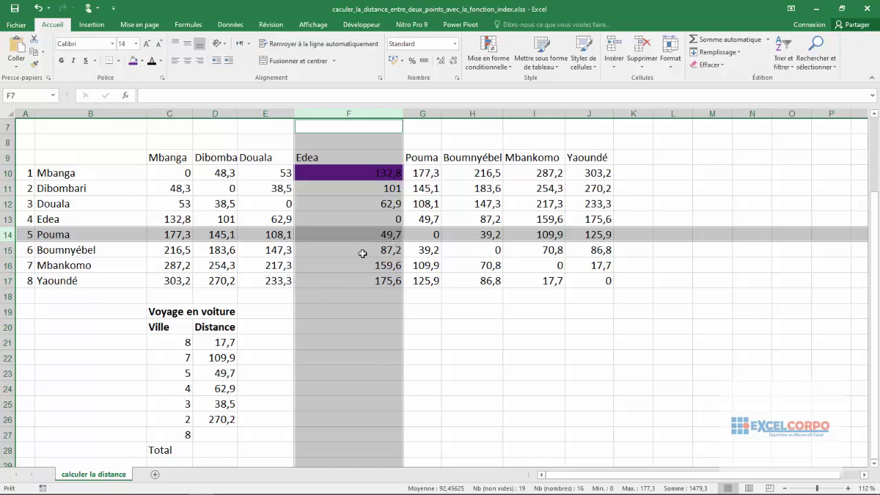
click(222, 389)
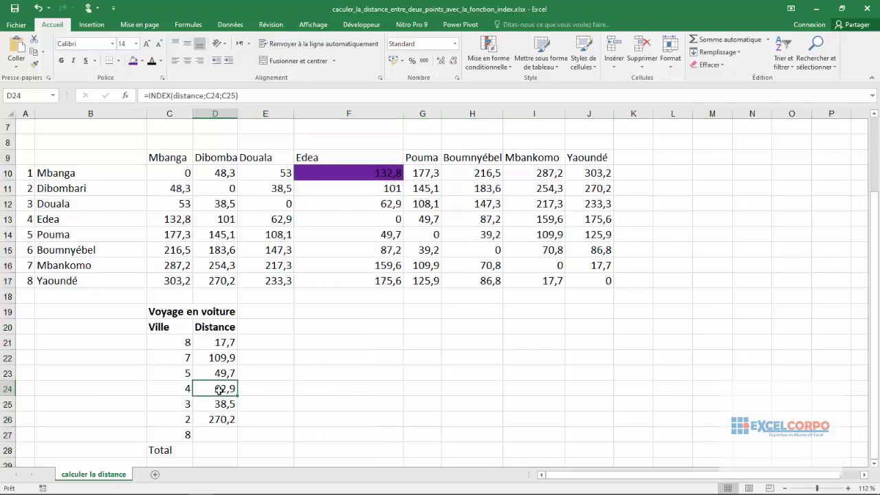
Verify D24's 62,9 against the Edea row and Douala column, then inspect D25's formula references
click(217, 94)
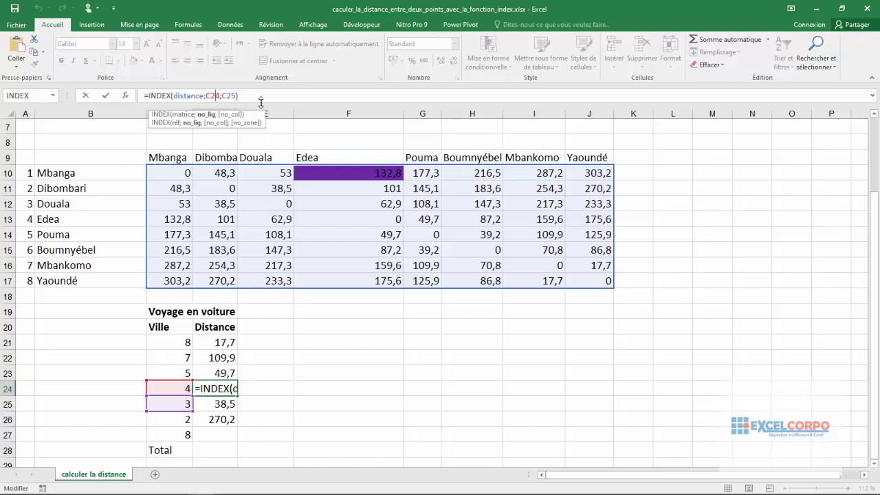
key(Return)
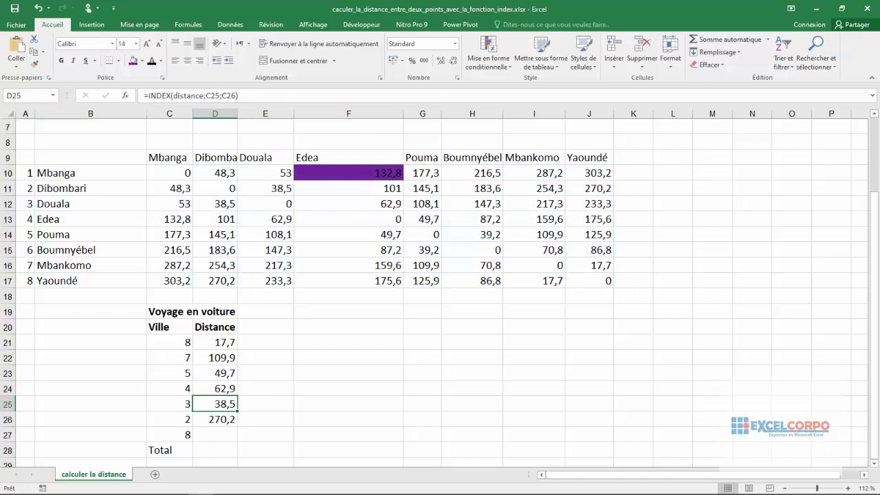
click(7, 219)
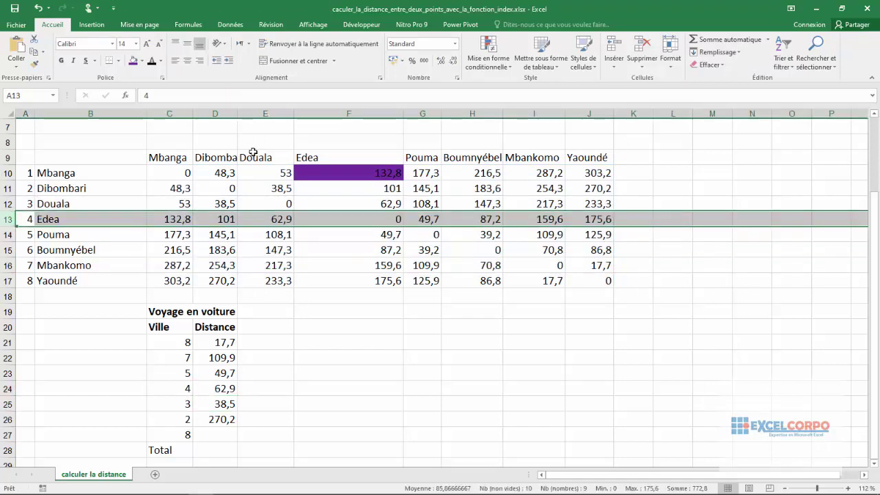
ctrl+click(271, 109)
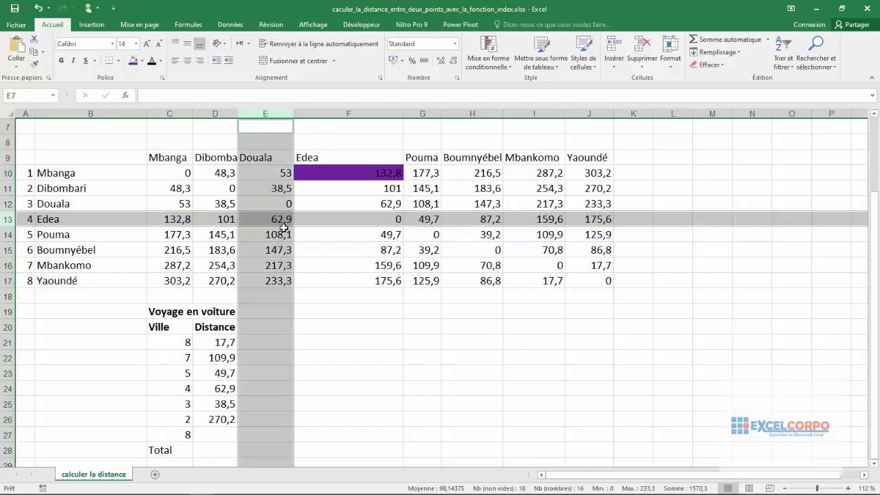
click(231, 403)
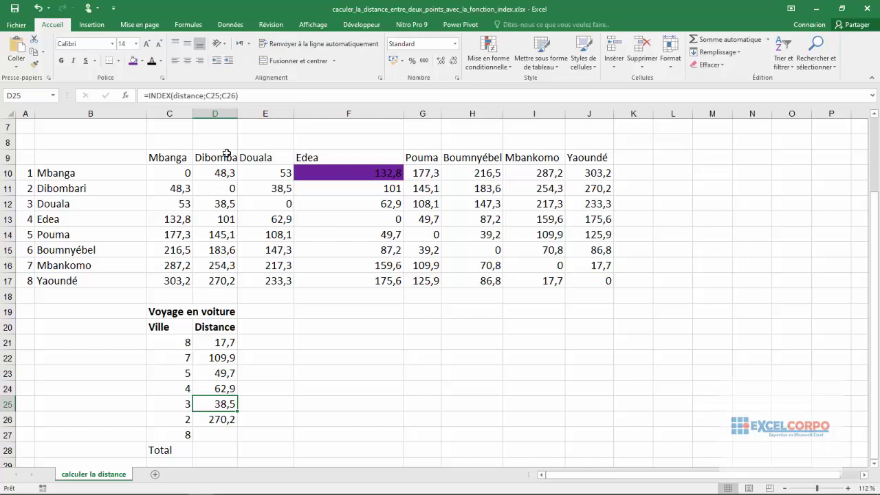
click(212, 96)
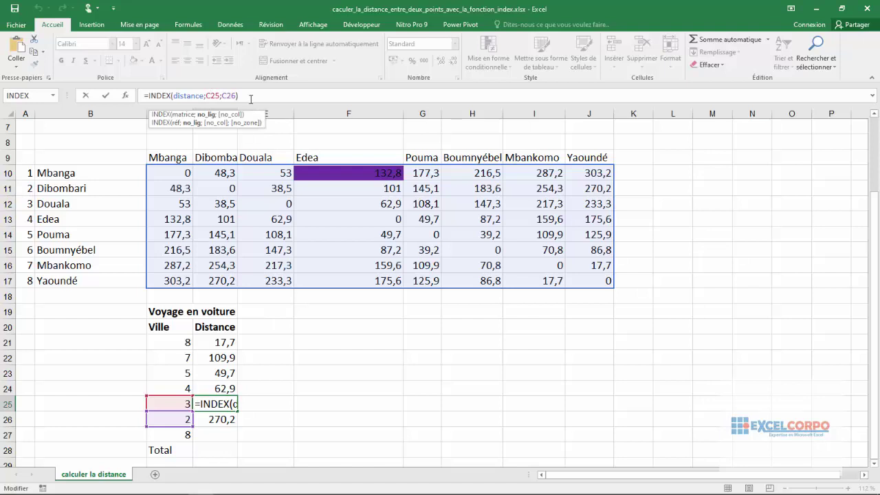
Commit the D25 formula and cross-check 38,5 against the Douala row and Dibombari column
key(Return)
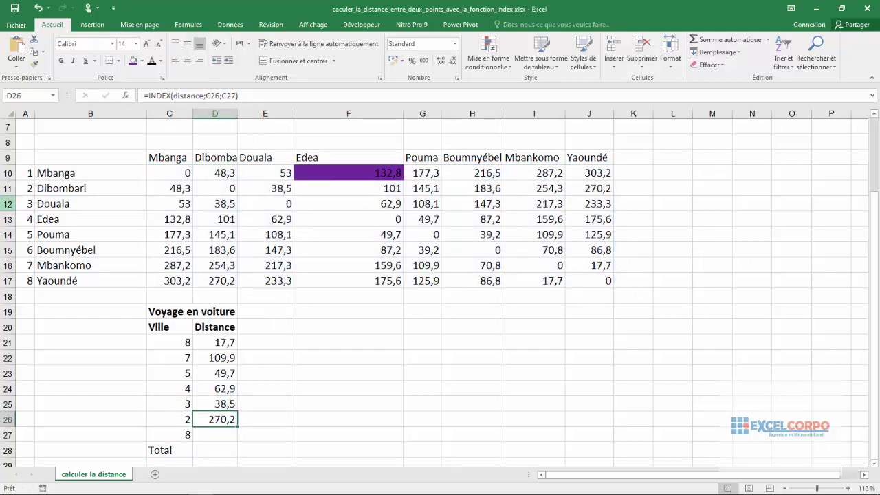
click(9, 203)
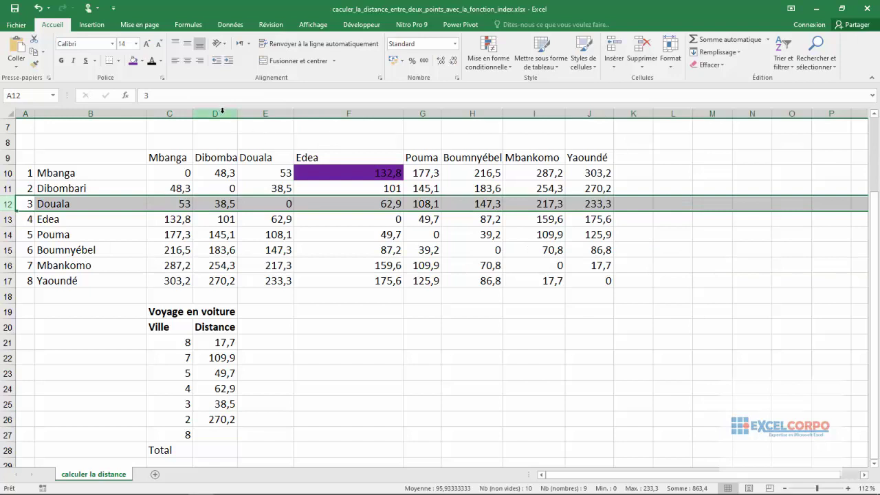
ctrl+click(222, 112)
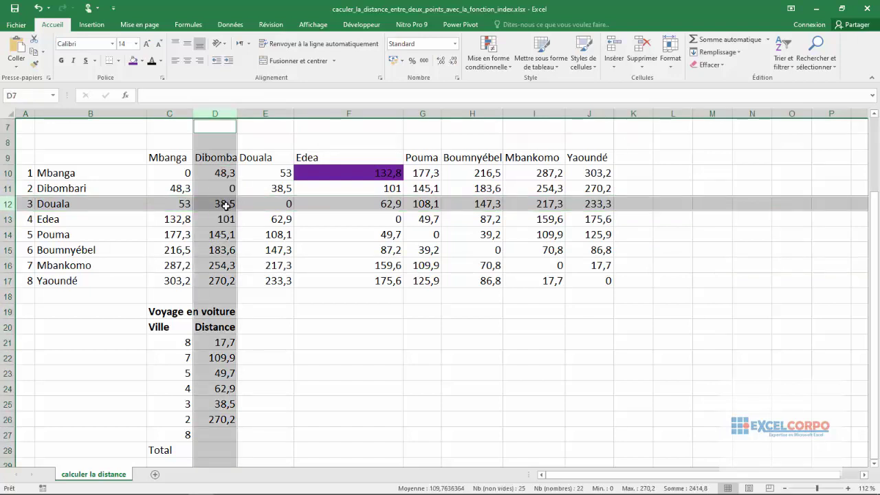
Commit D26's =INDEX(distance;C26;C27) and verify 270,2 at the Dibombari row and Yaoundé column
click(216, 417)
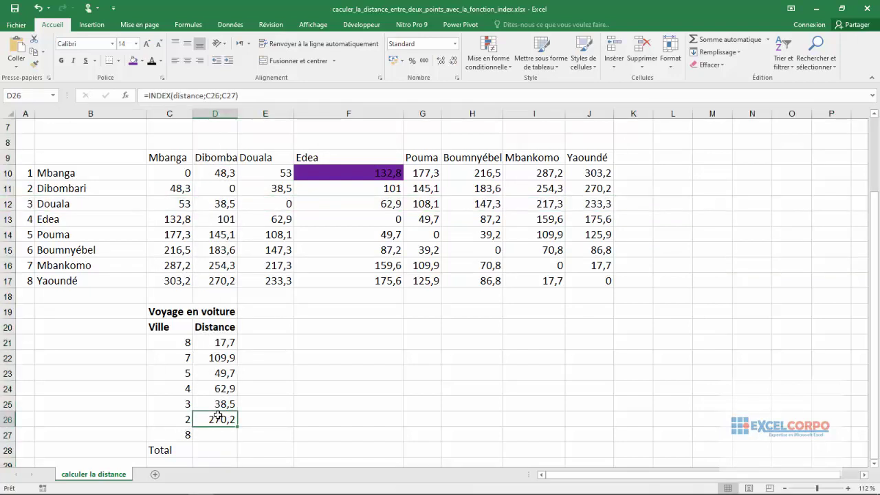
click(228, 97)
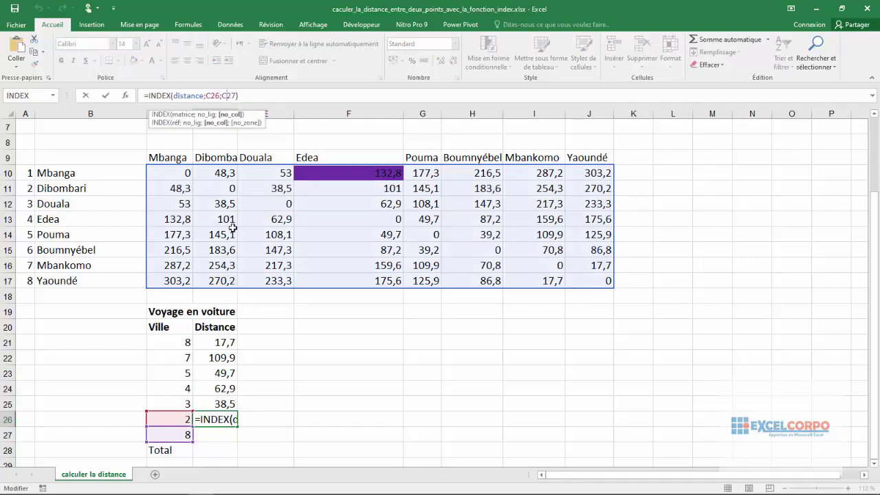
key(Return)
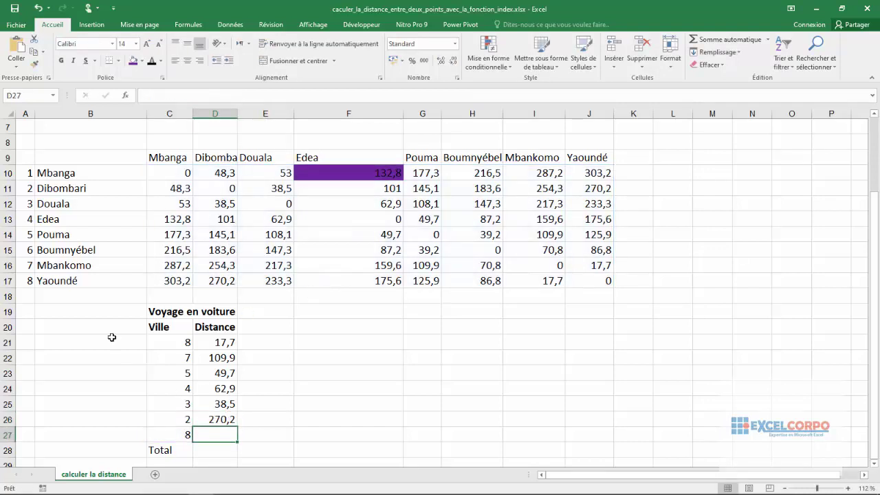
click(8, 188)
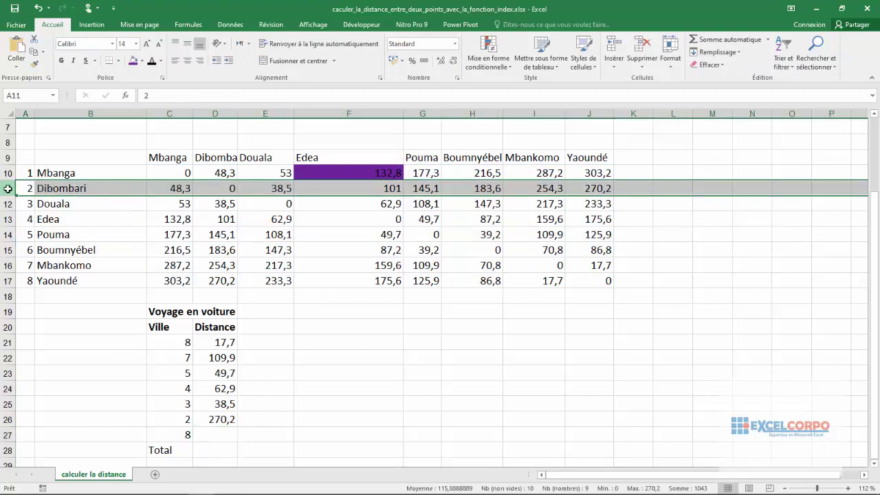
ctrl+click(582, 115)
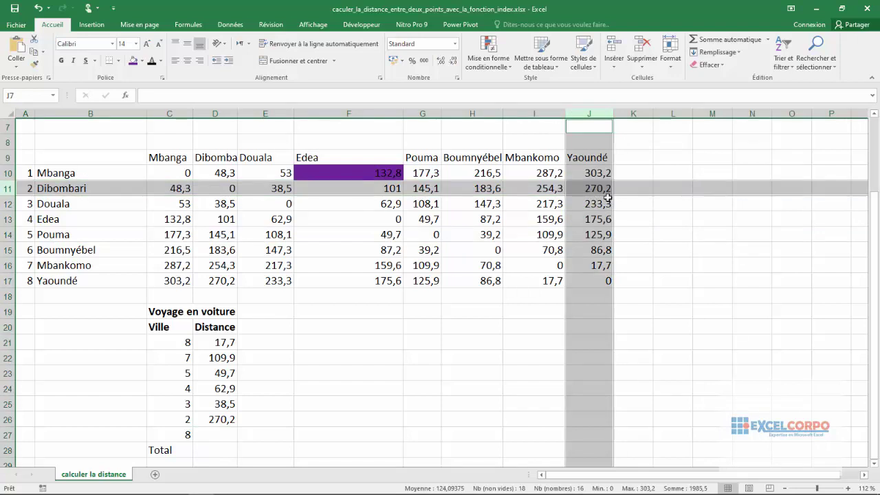
Enter =SOMME(D21:D26) in D28 to total the six legs, giving 548,9
click(206, 452)
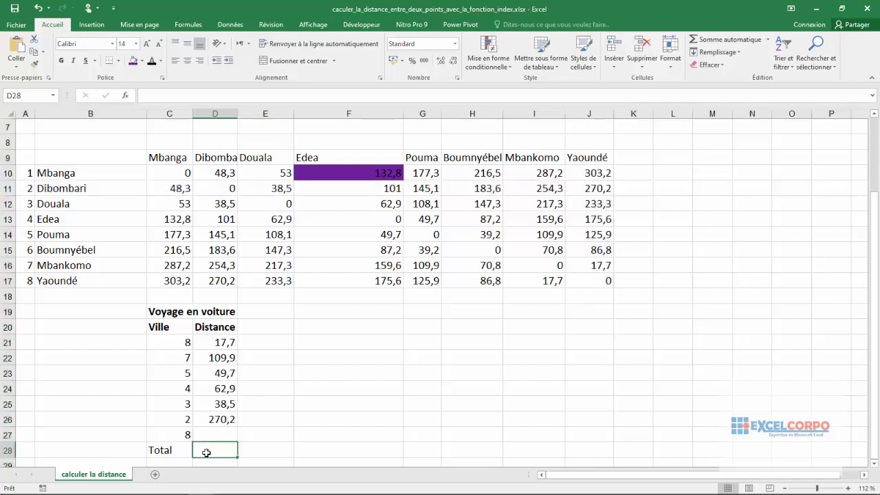
text(=i)
key(BackSpace)
key(BackSpace)
text(=)
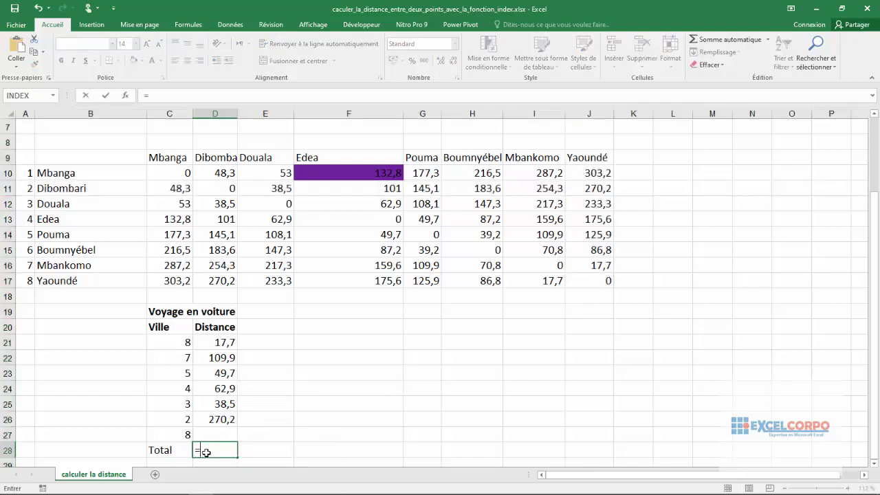
text(som)
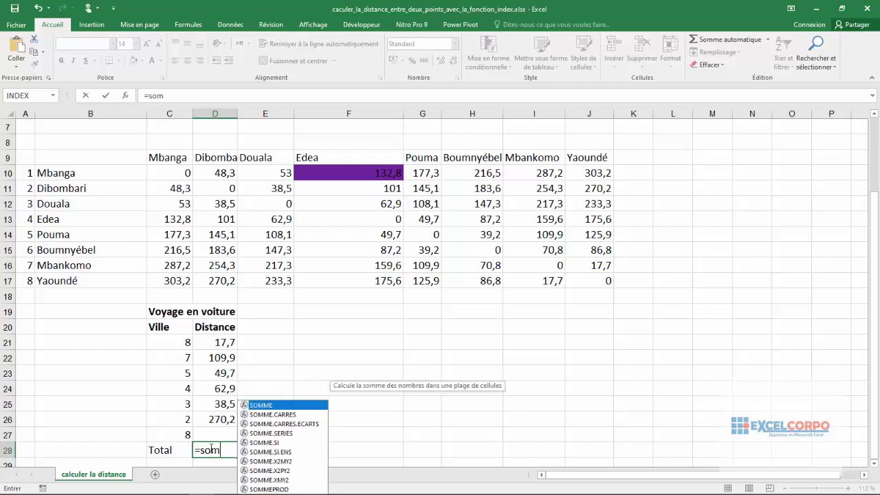
double_click(274, 406)
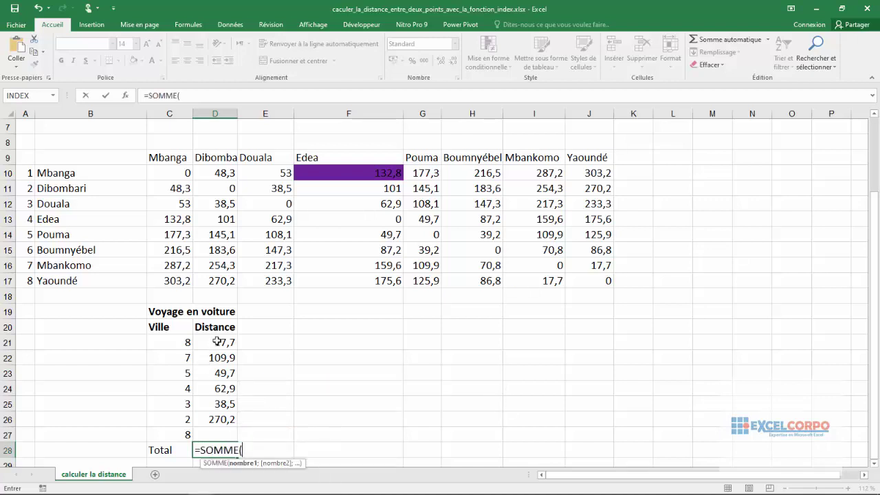
drag(217, 342, 218, 413)
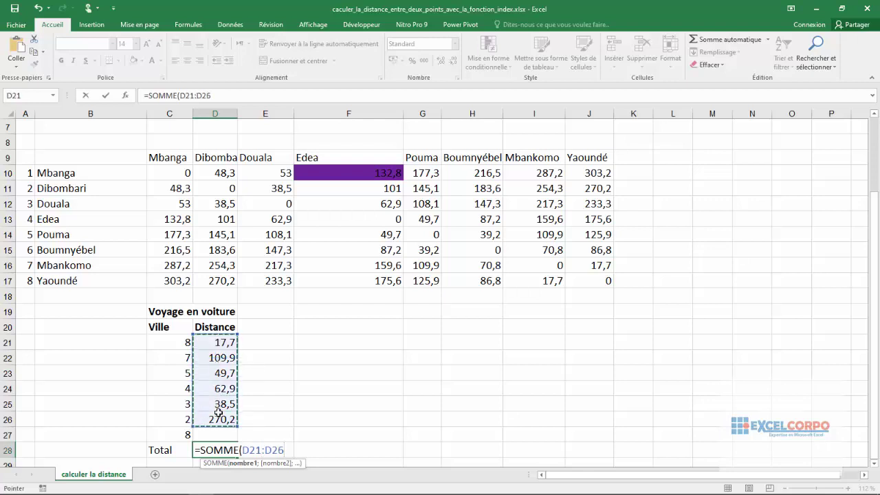
key(Return)
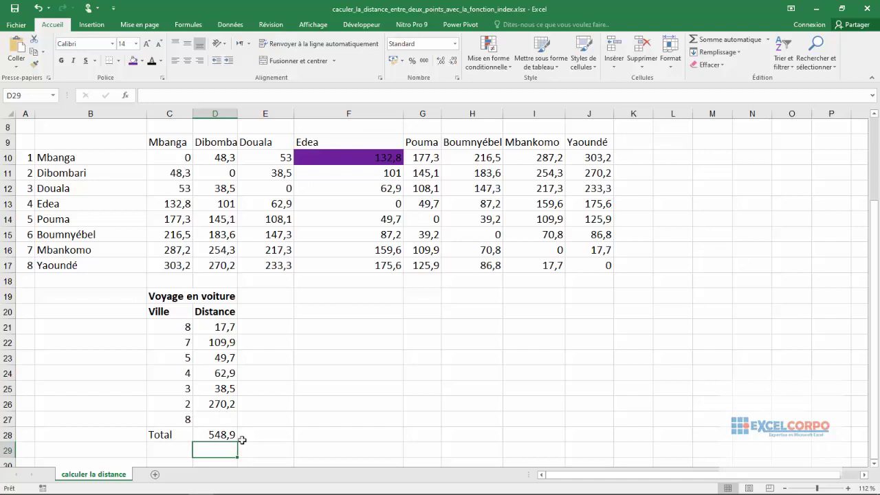
click(281, 367)
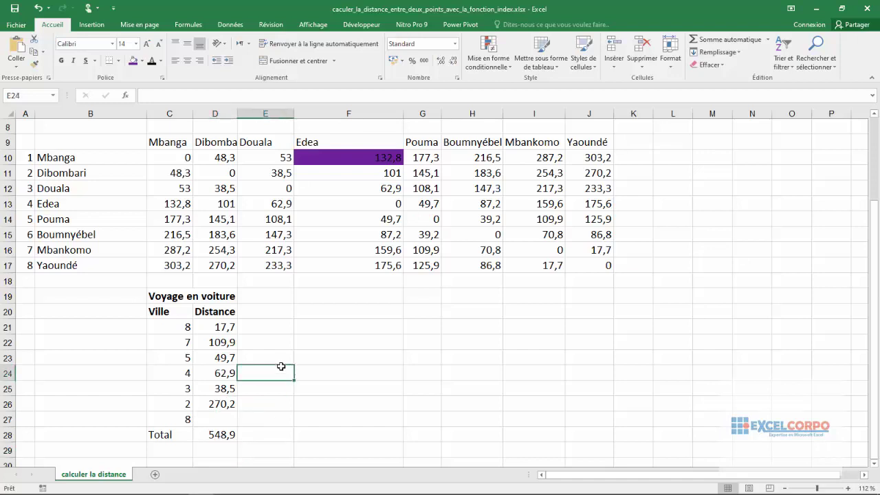